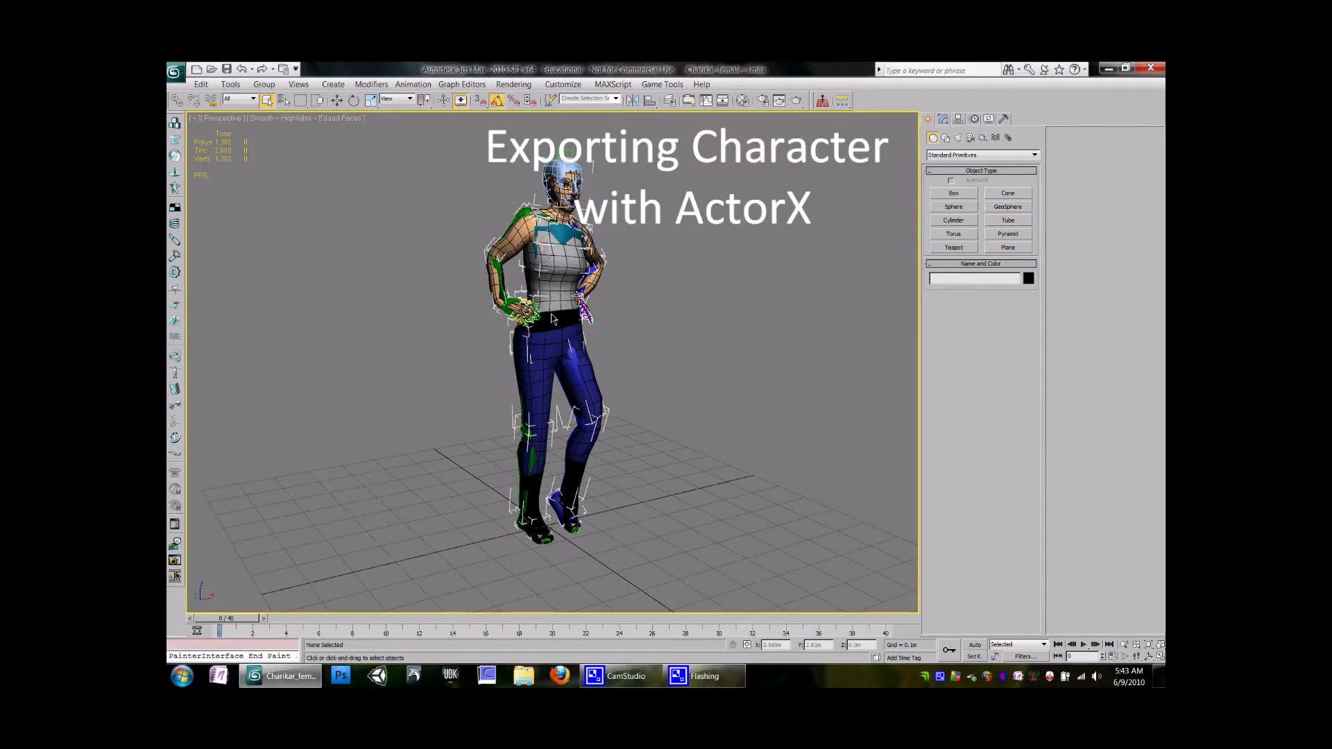
- Open the ActorX exporter utility for the character scene
middle_drag(545, 351, 627, 373)
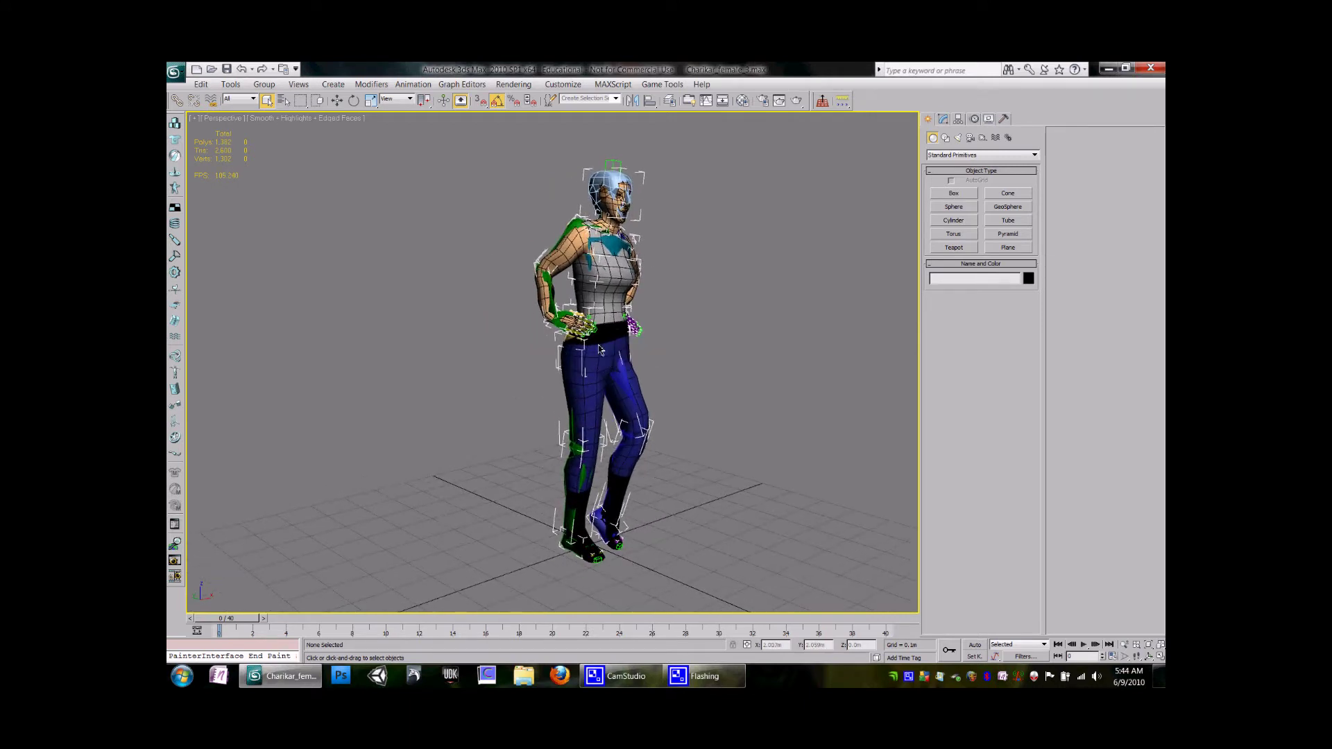
alt+middle_drag(601, 350, 566, 359)
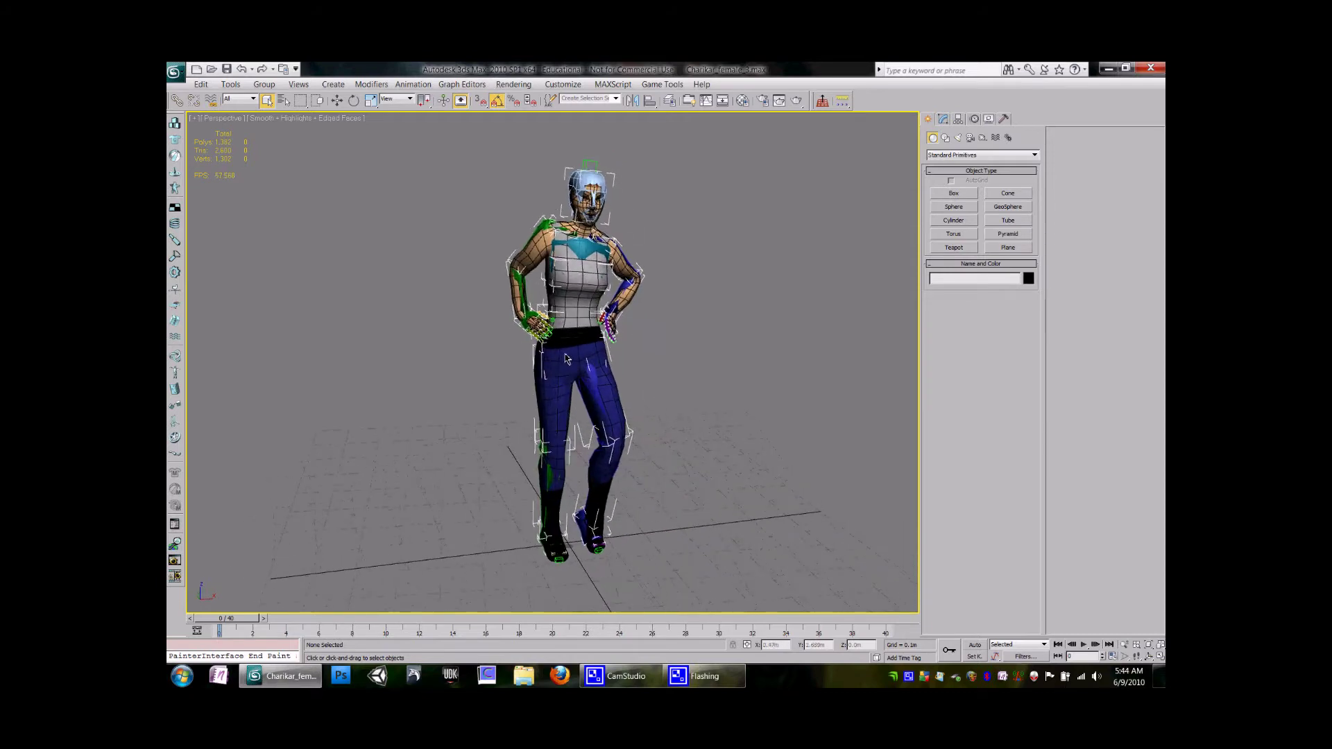
click(1006, 120)
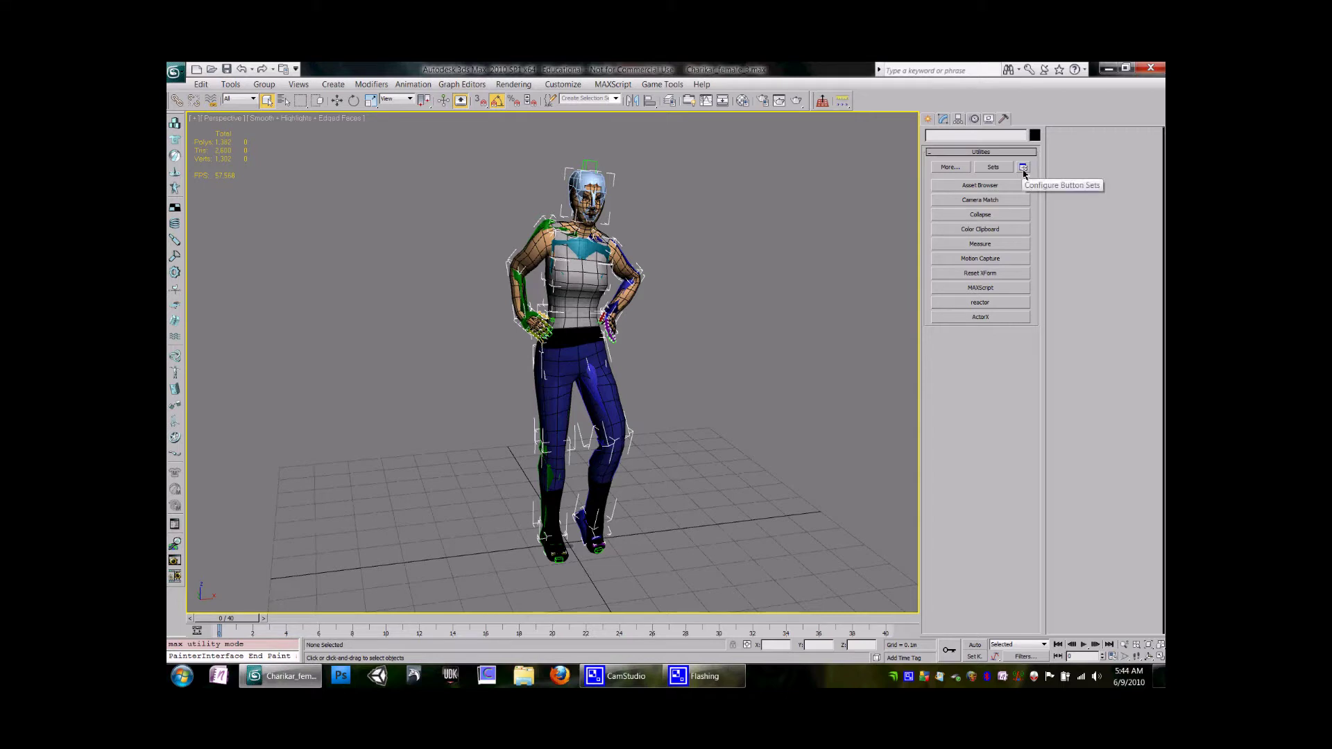
click(981, 318)
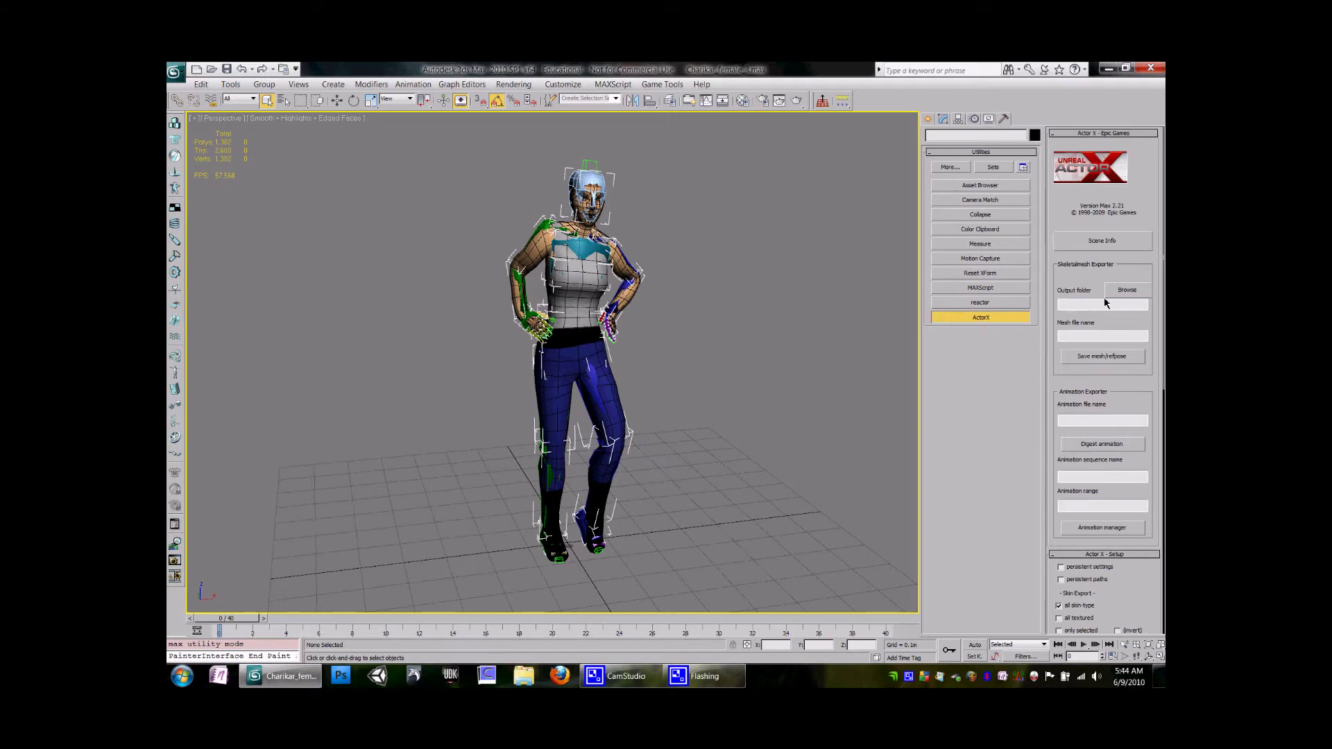
- Set the skeletal mesh output folder to the user's profile folder and the mesh file name to Femaletest
click(1124, 291)
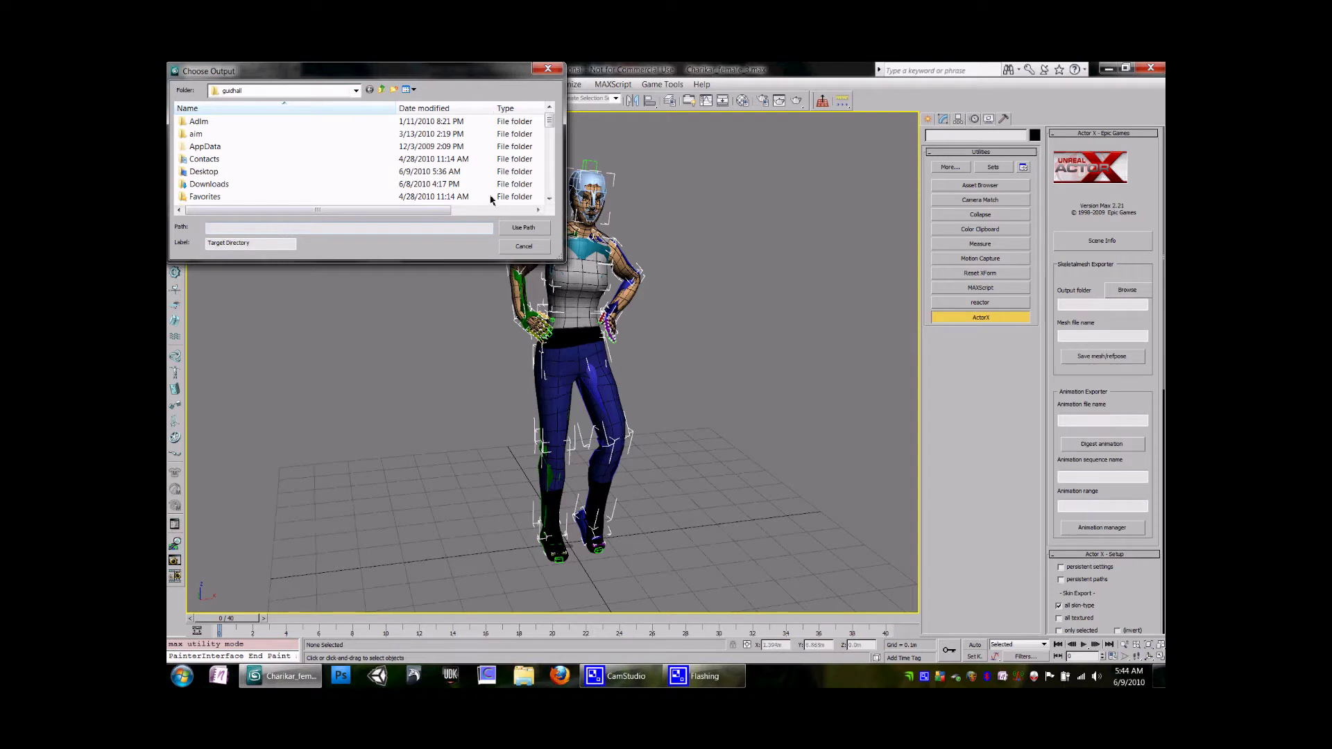
click(524, 228)
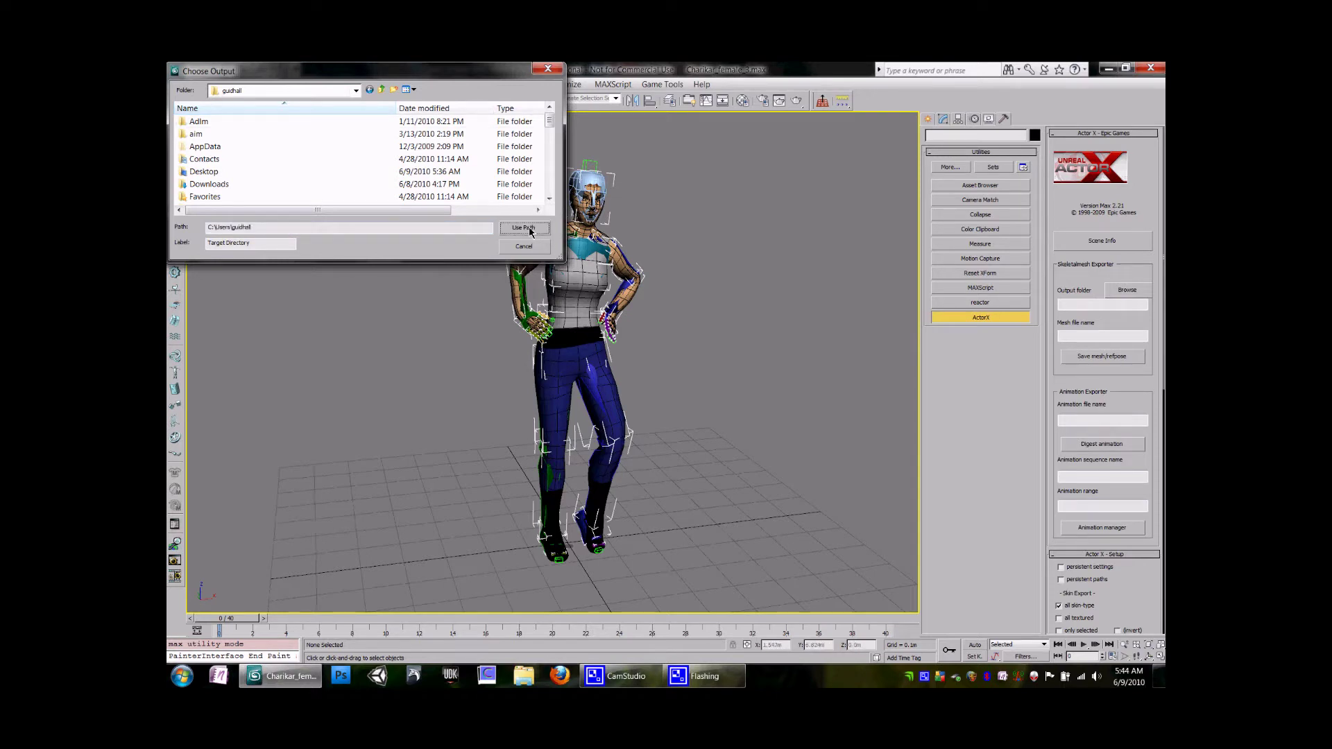
click(1081, 336)
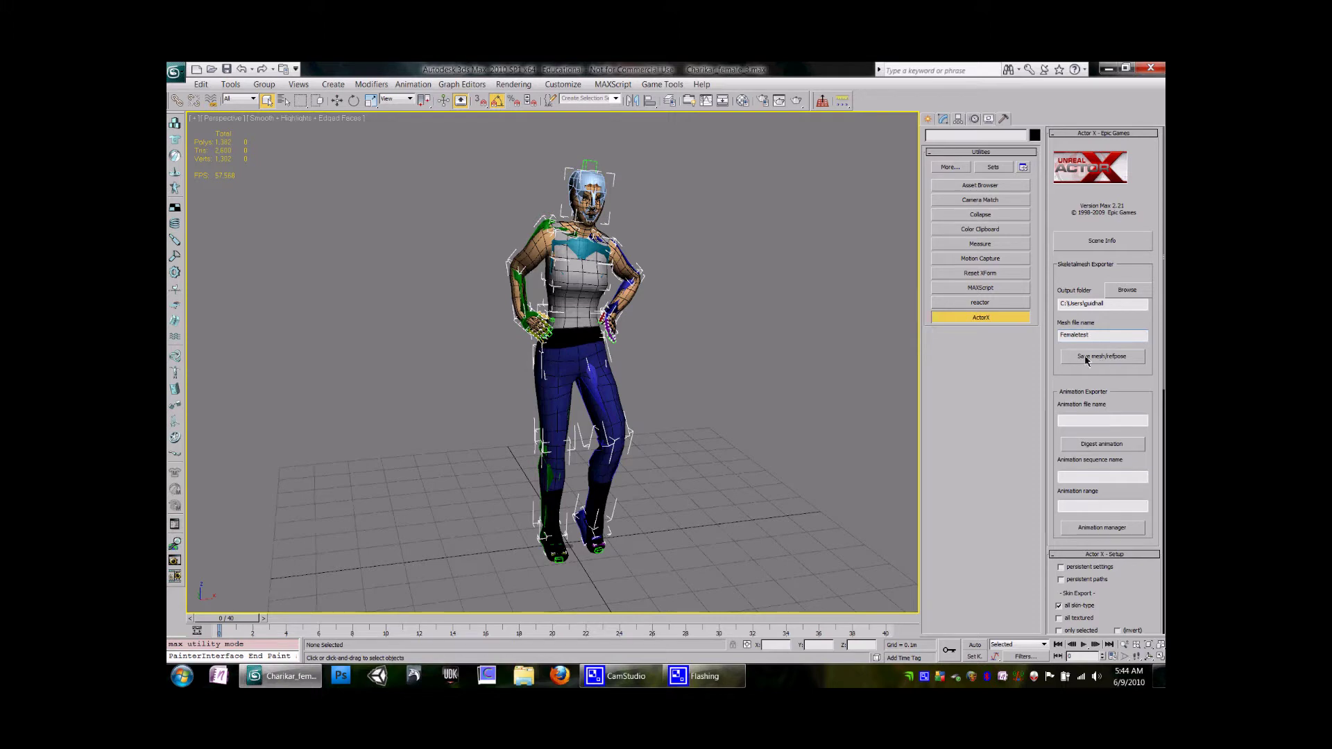
- Switch the character's biped to Figure Mode using its left upper arm bone, and clear the selection
middle_drag(588, 279, 570, 285)
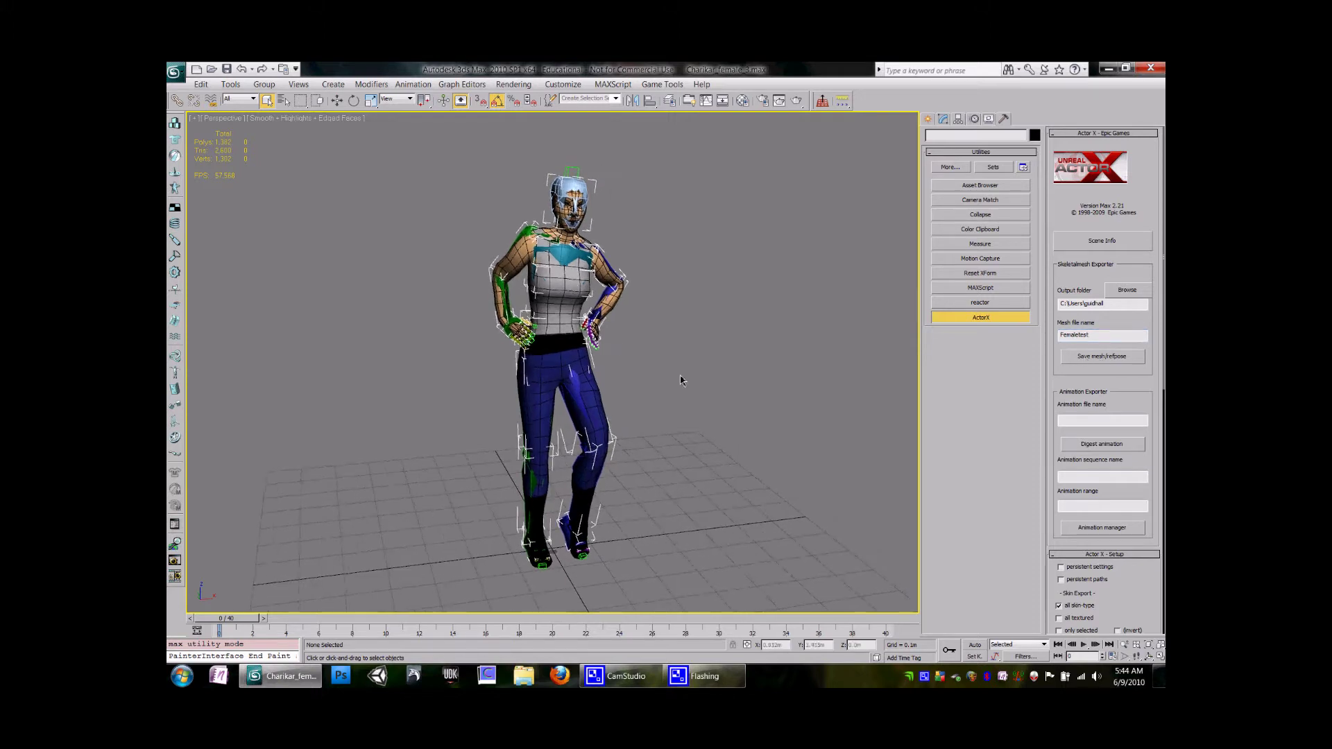
alt+middle_drag(656, 360, 646, 361)
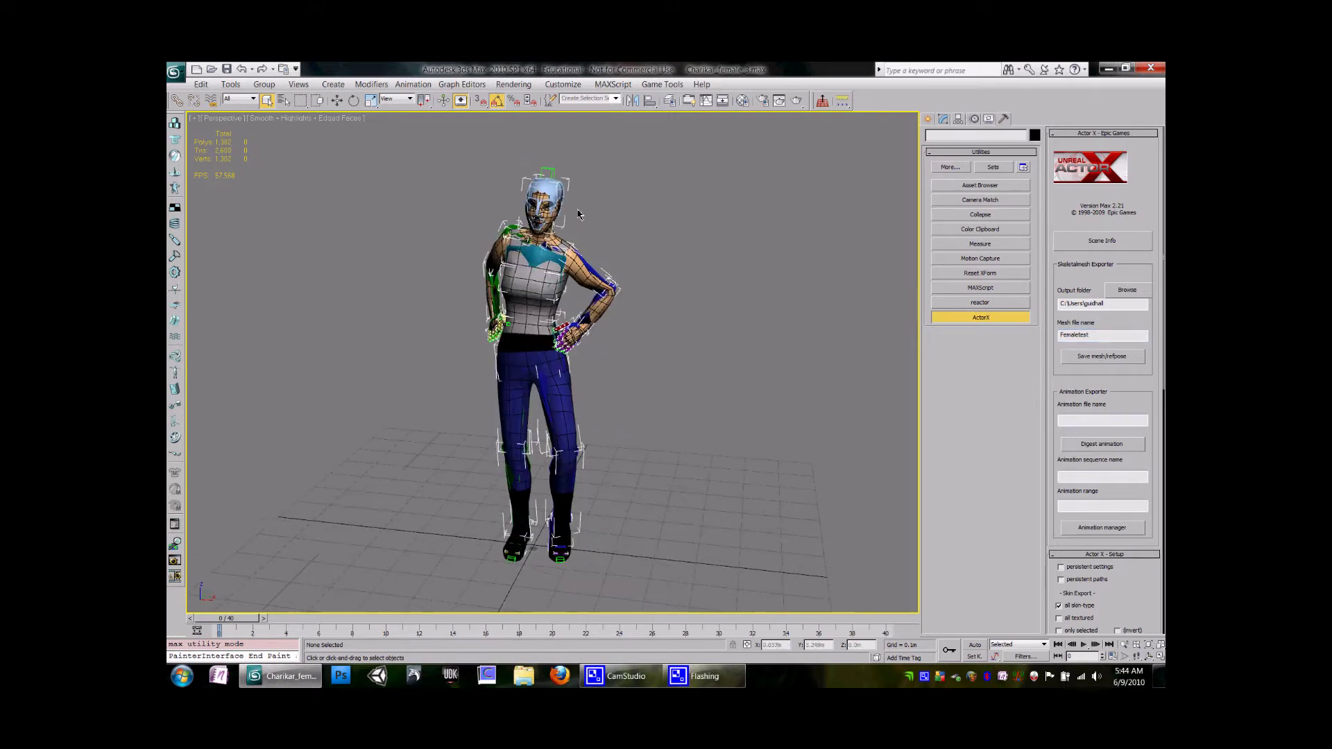
alt+middle_drag(508, 334, 592, 229)
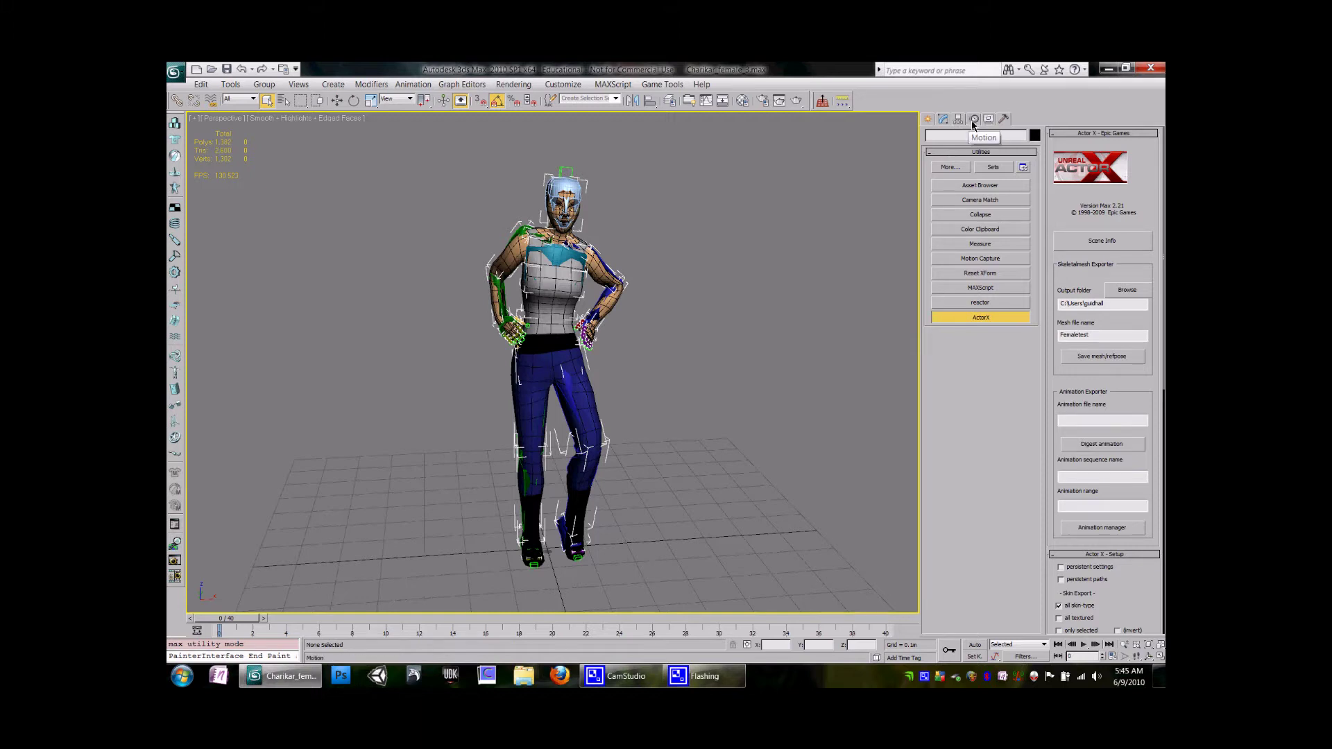
click(974, 119)
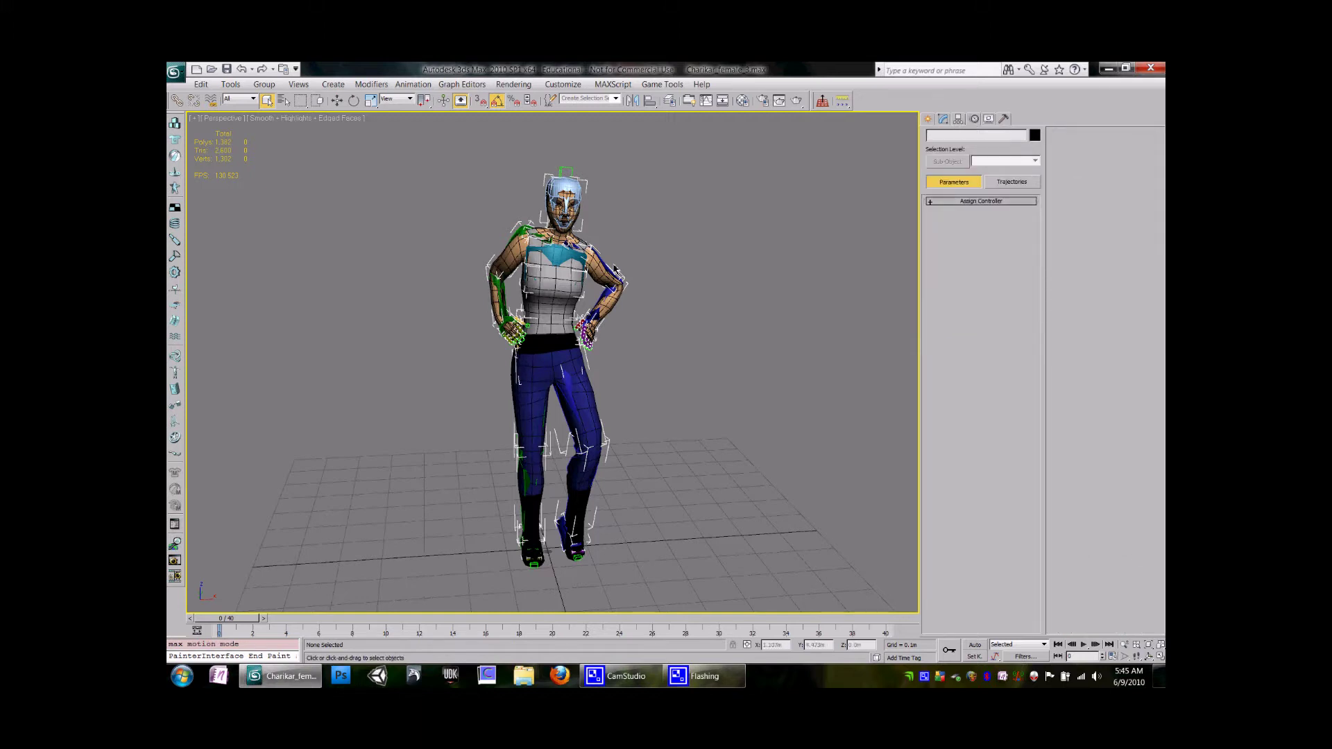
click(605, 269)
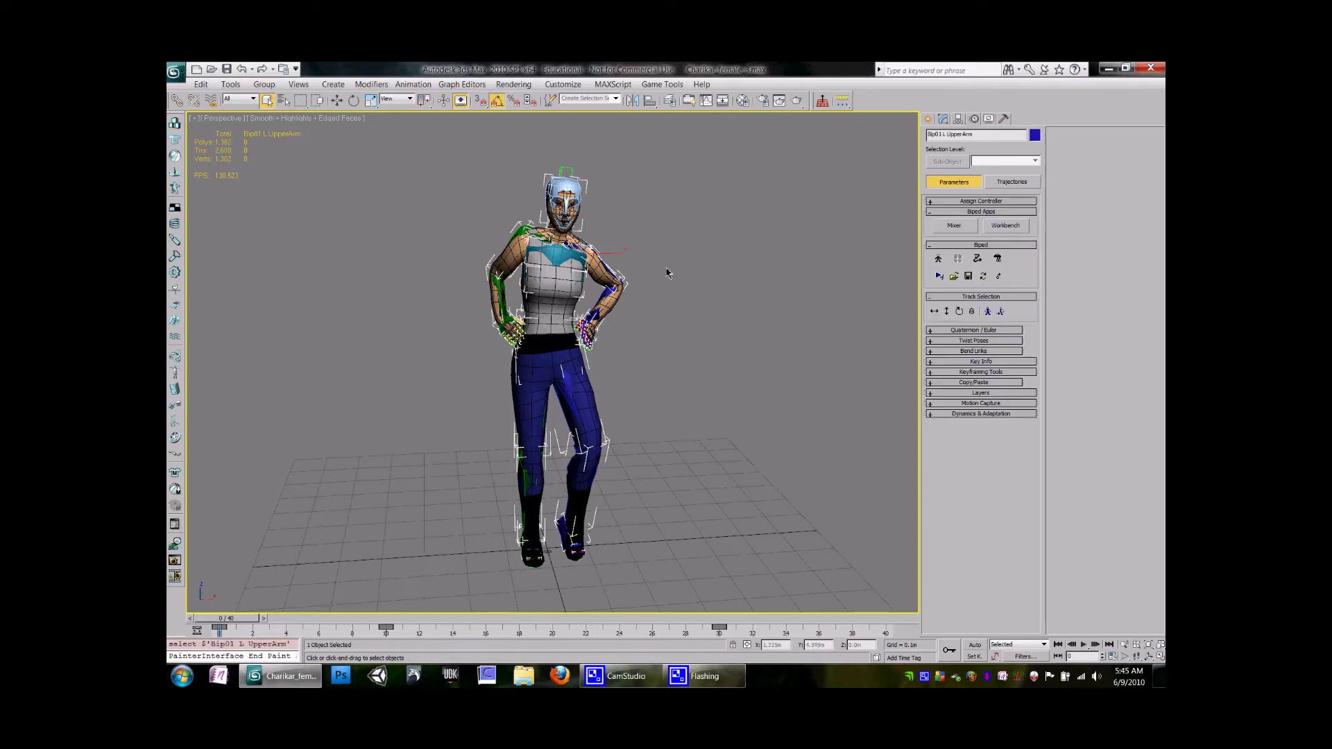
click(938, 259)
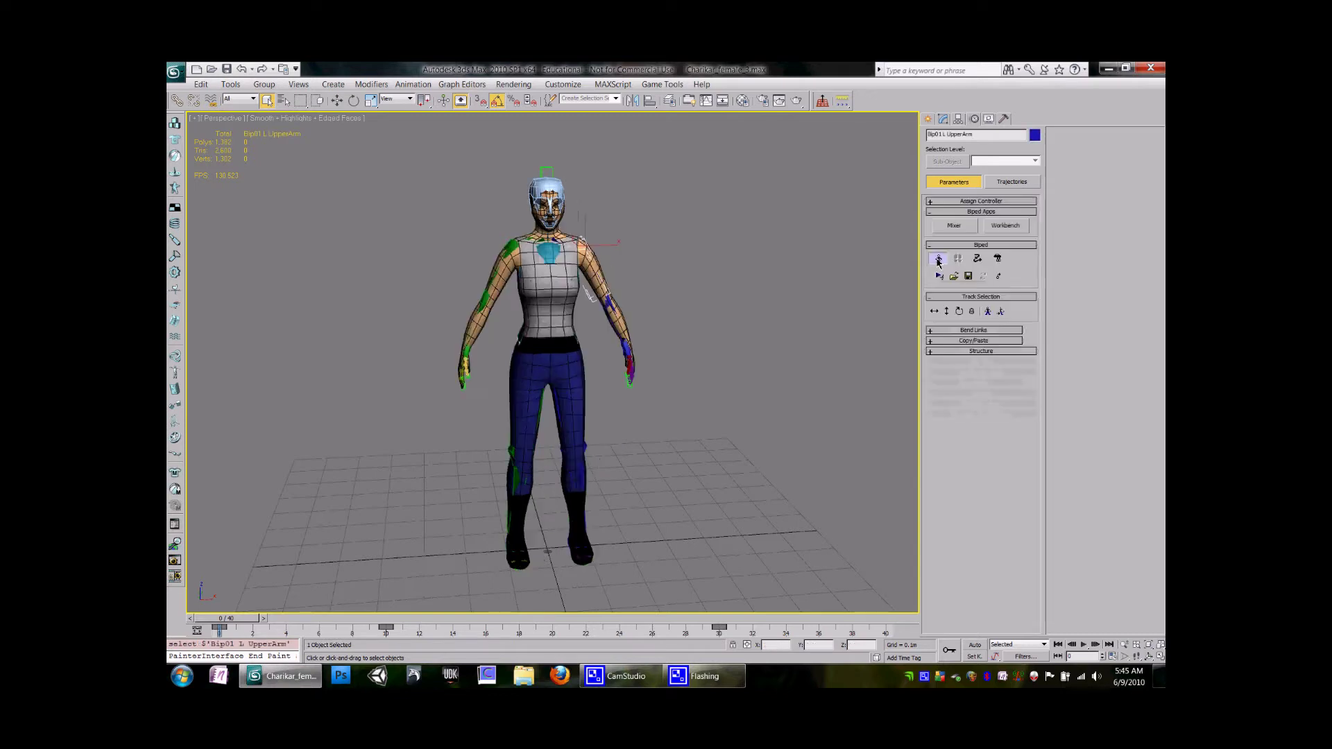
click(751, 253)
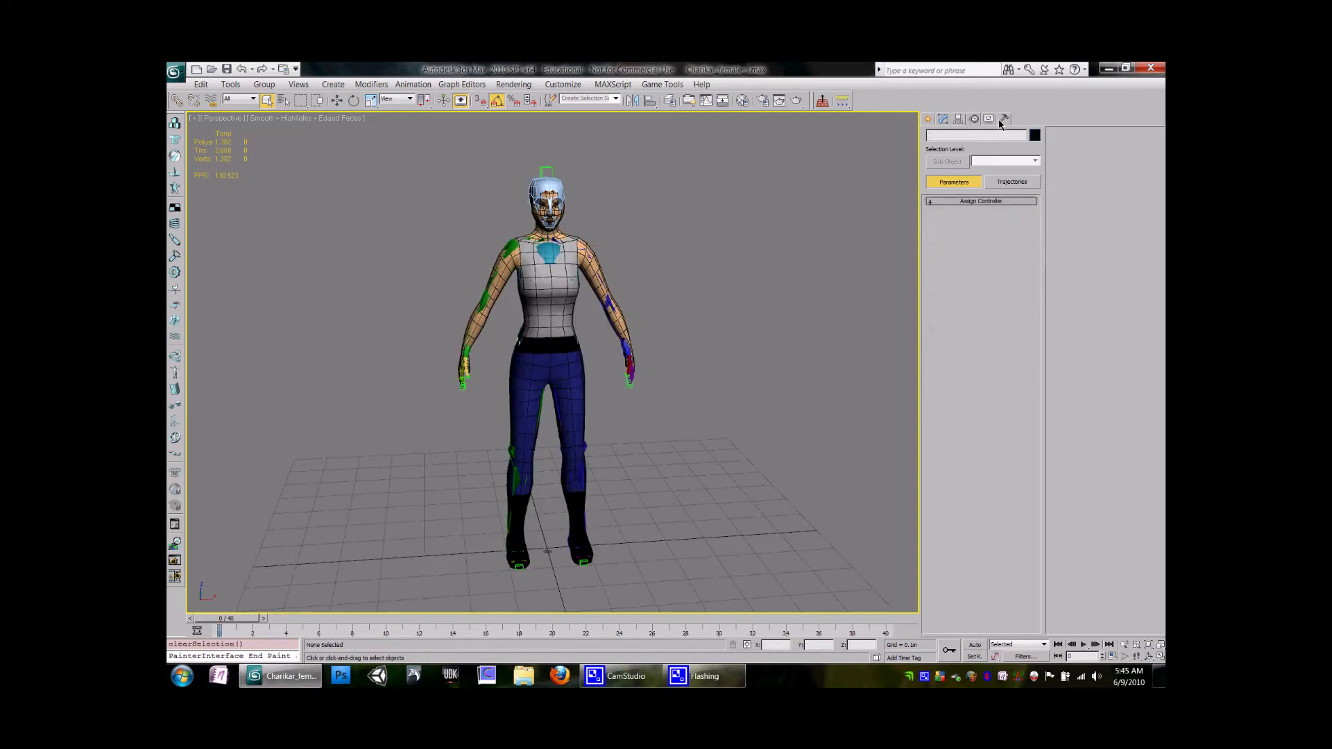
alt+middle_drag(610, 303, 669, 313)
- Export the character's mesh and reference pose with ActorX as Femaletest.PSK, accepting the notices
click(1003, 119)
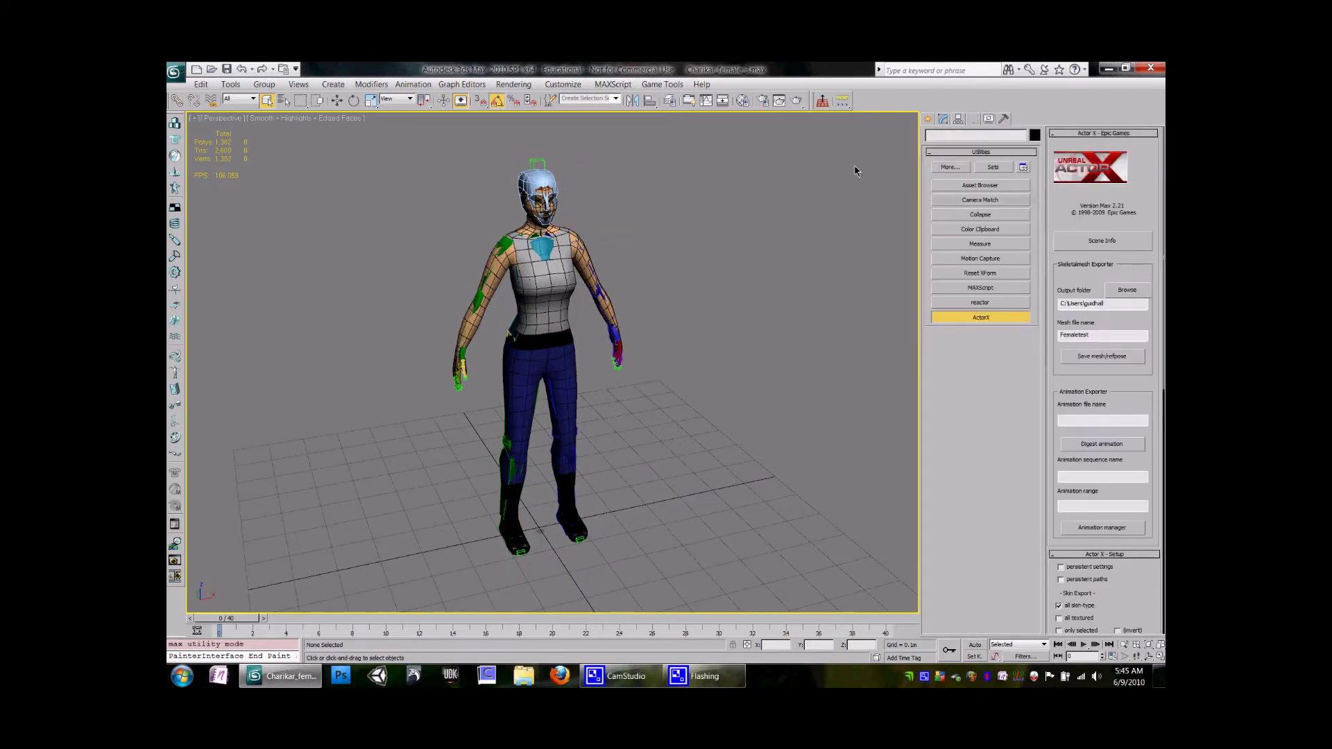
middle_drag(855, 172, 851, 163)
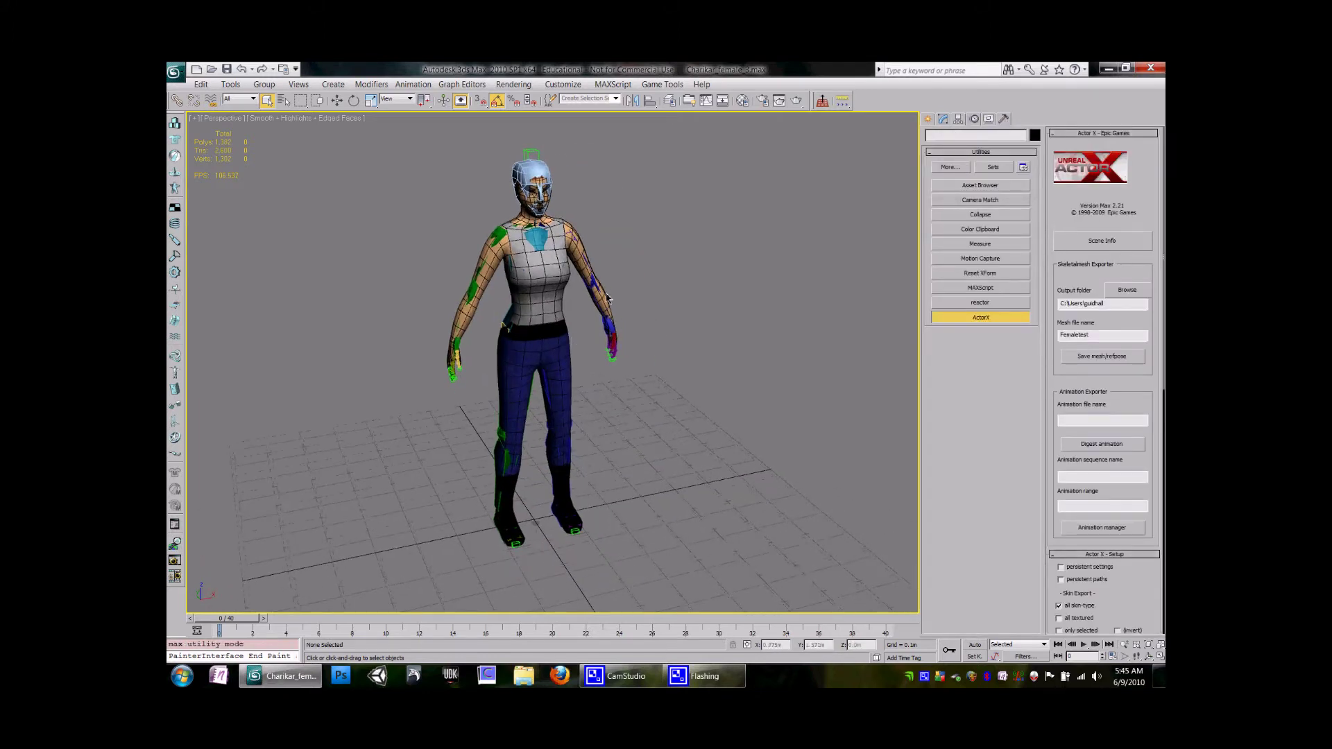
click(1116, 305)
click(1119, 336)
double_click(1119, 337)
click(1111, 356)
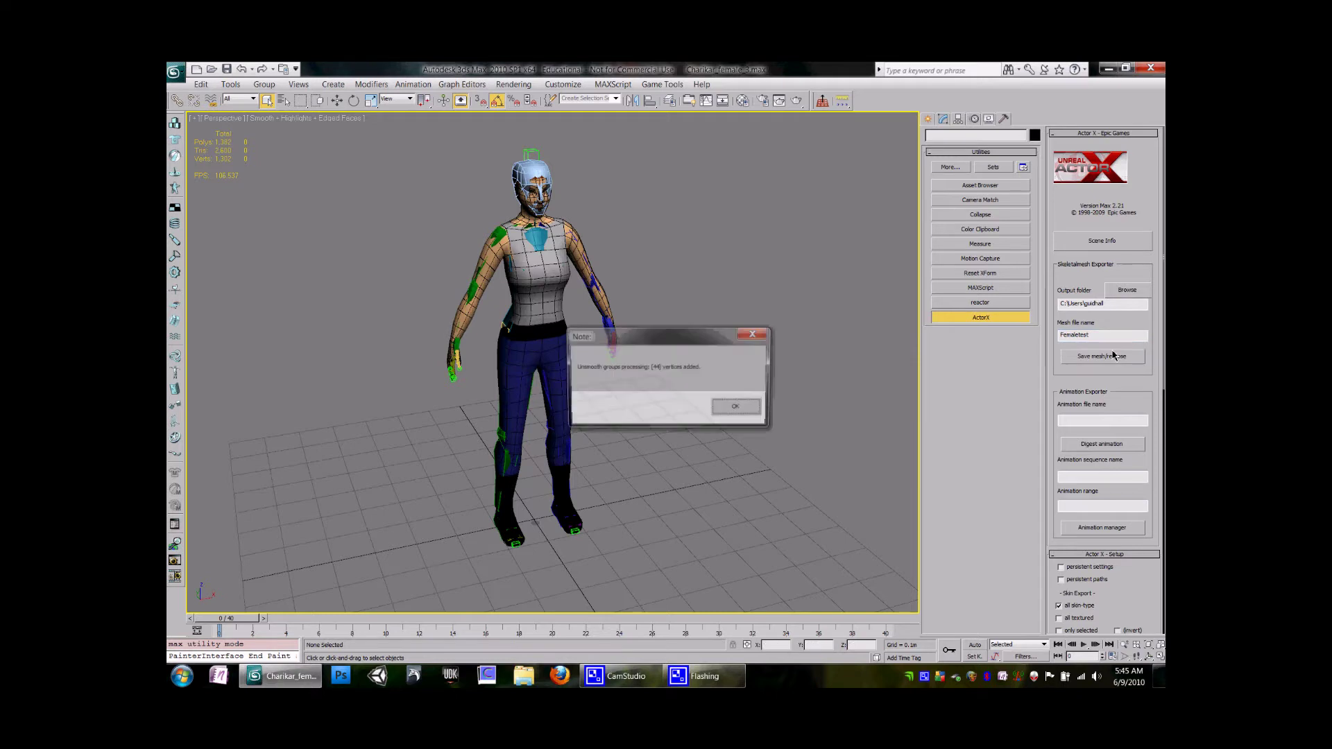
click(734, 410)
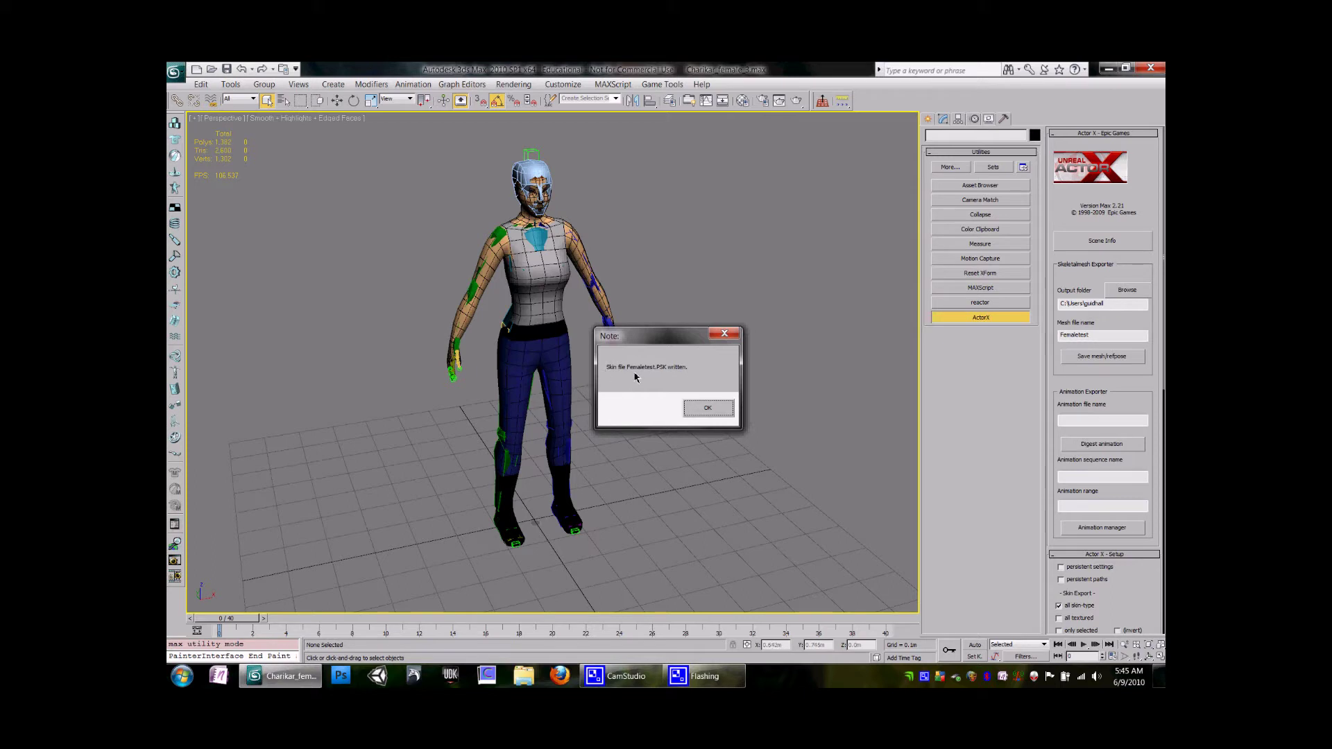
click(697, 405)
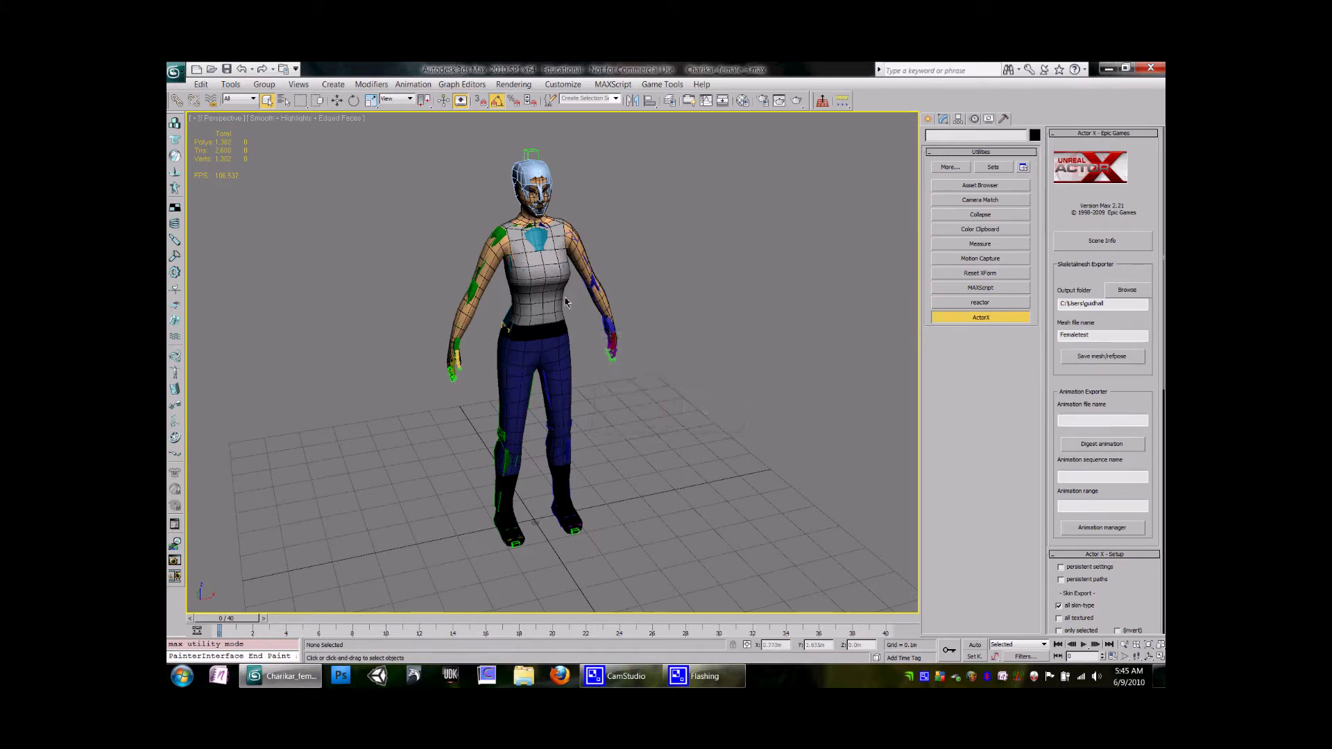
- Select the biped's left forearm and turn Figure Mode off to restore the animated pose
alt+middle_drag(566, 302, 641, 379)
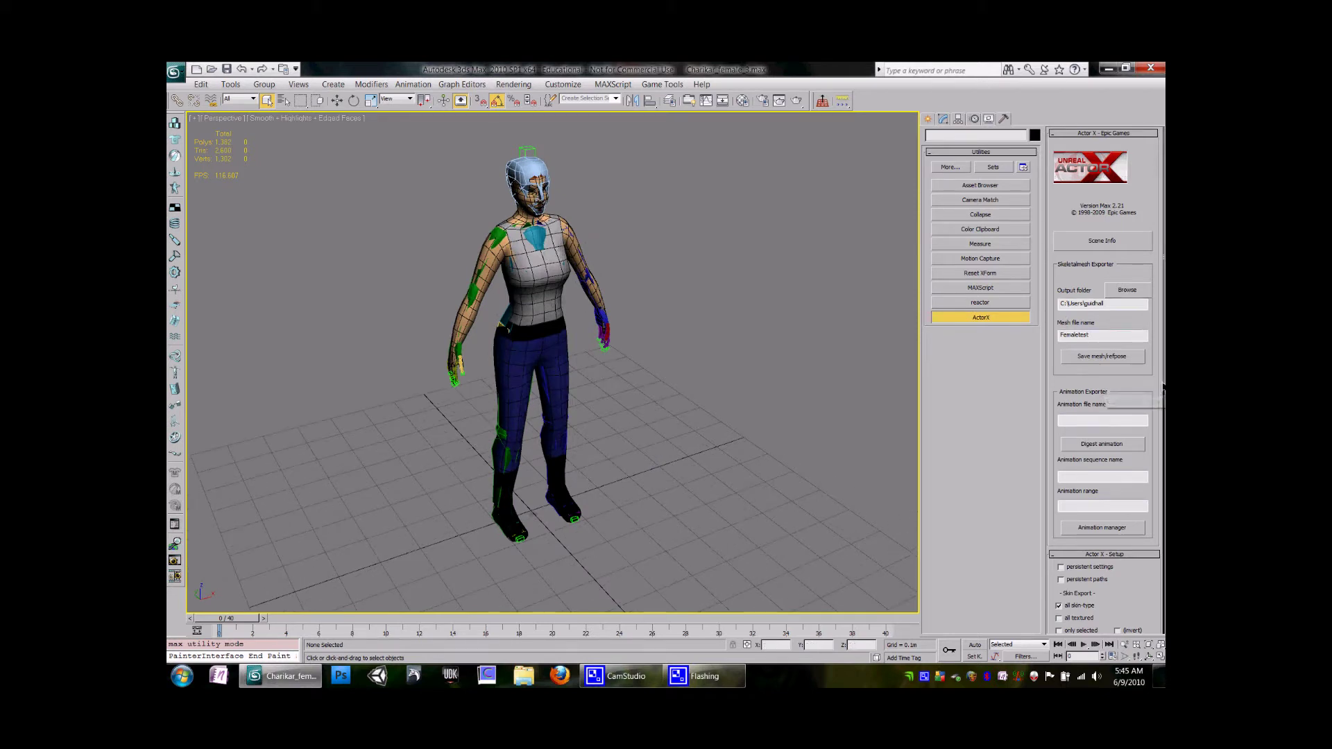
scroll(1155, 380, down, 2)
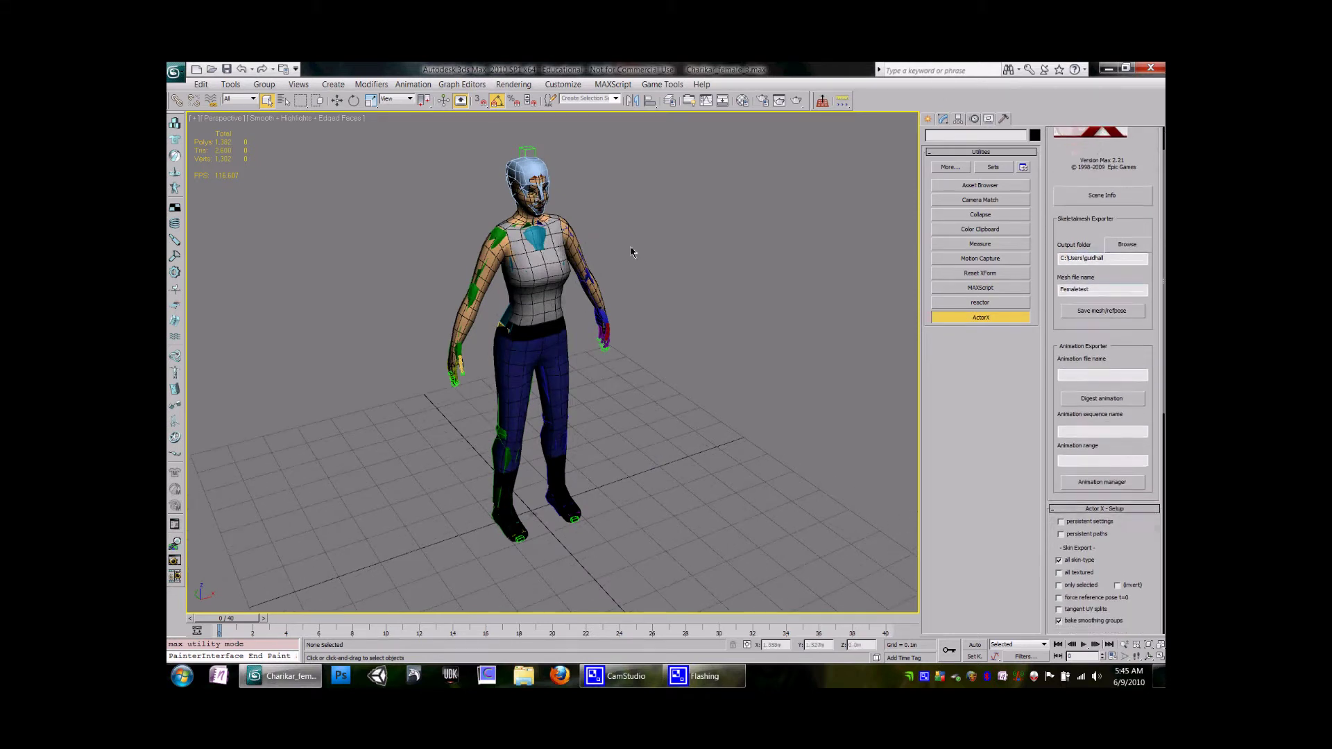
click(591, 279)
click(972, 119)
click(938, 258)
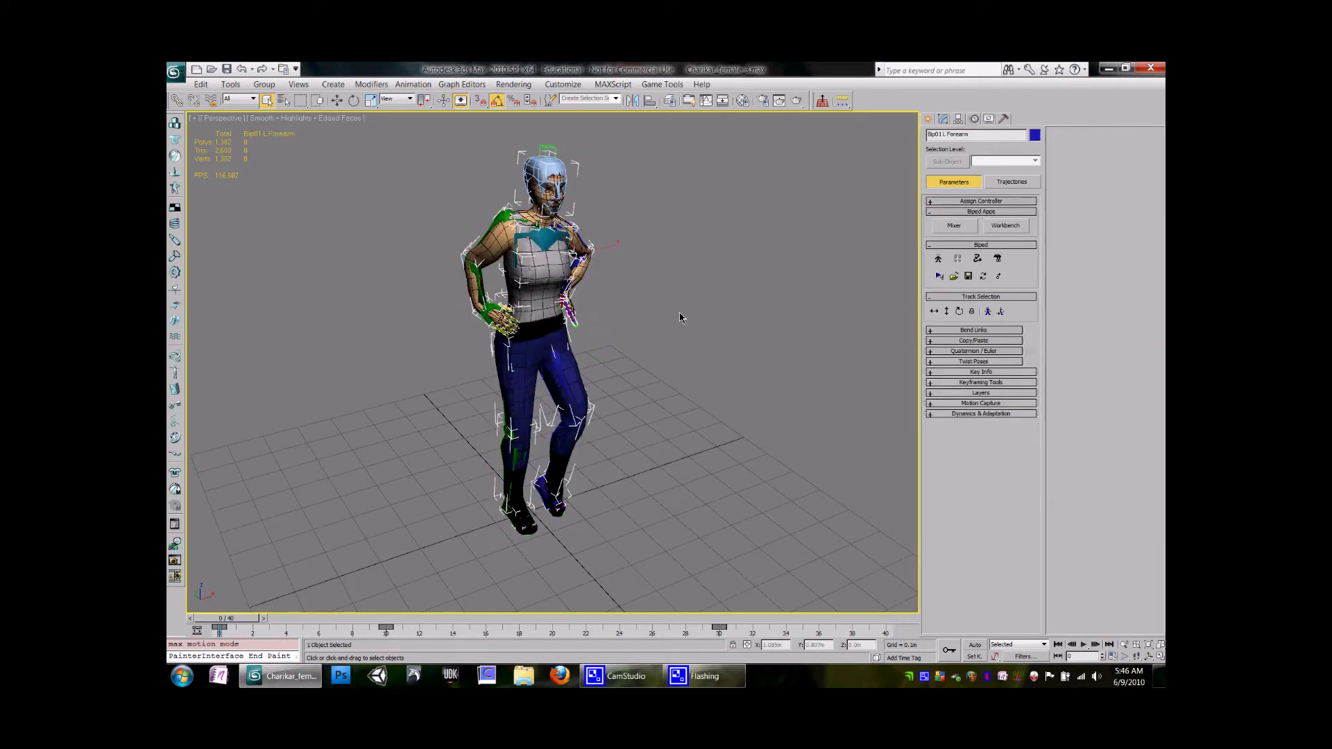
- Play the character's animation, stop it and return the time slider to frame 0
alt+middle_drag(671, 306, 601, 380)
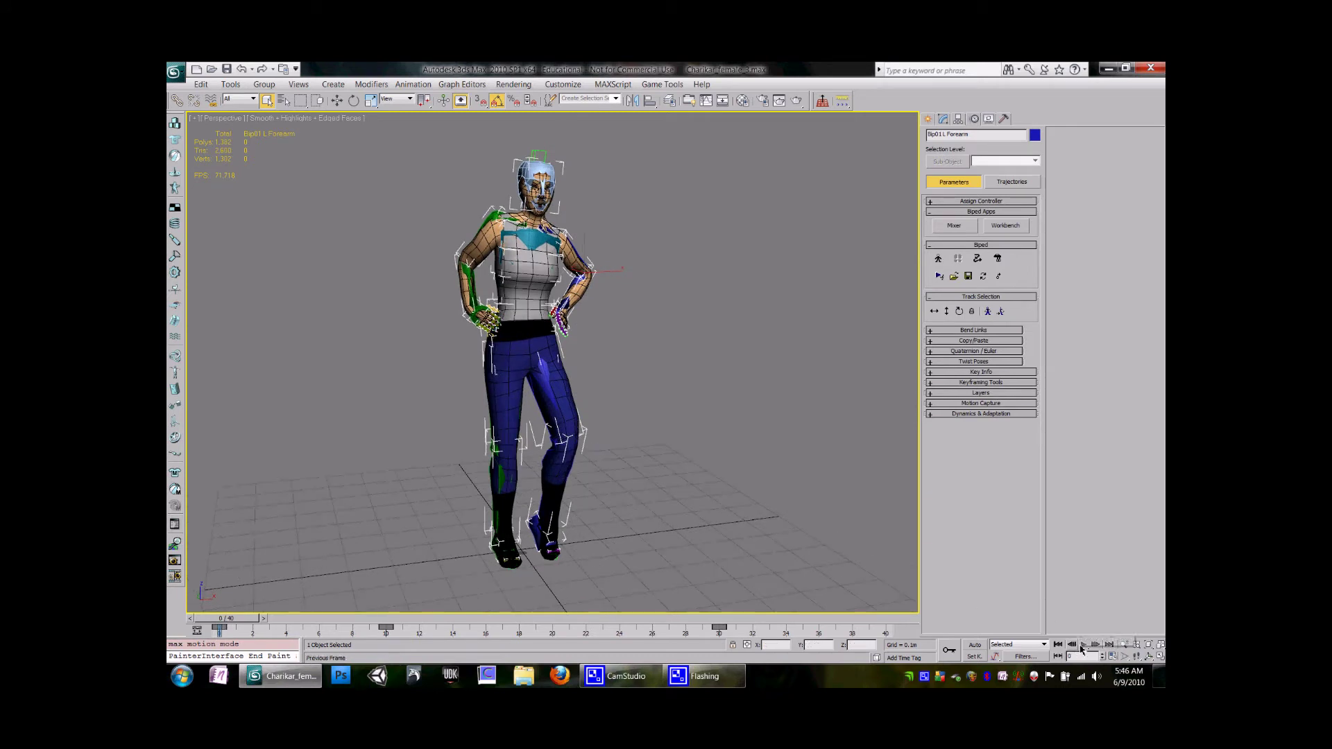
click(1082, 645)
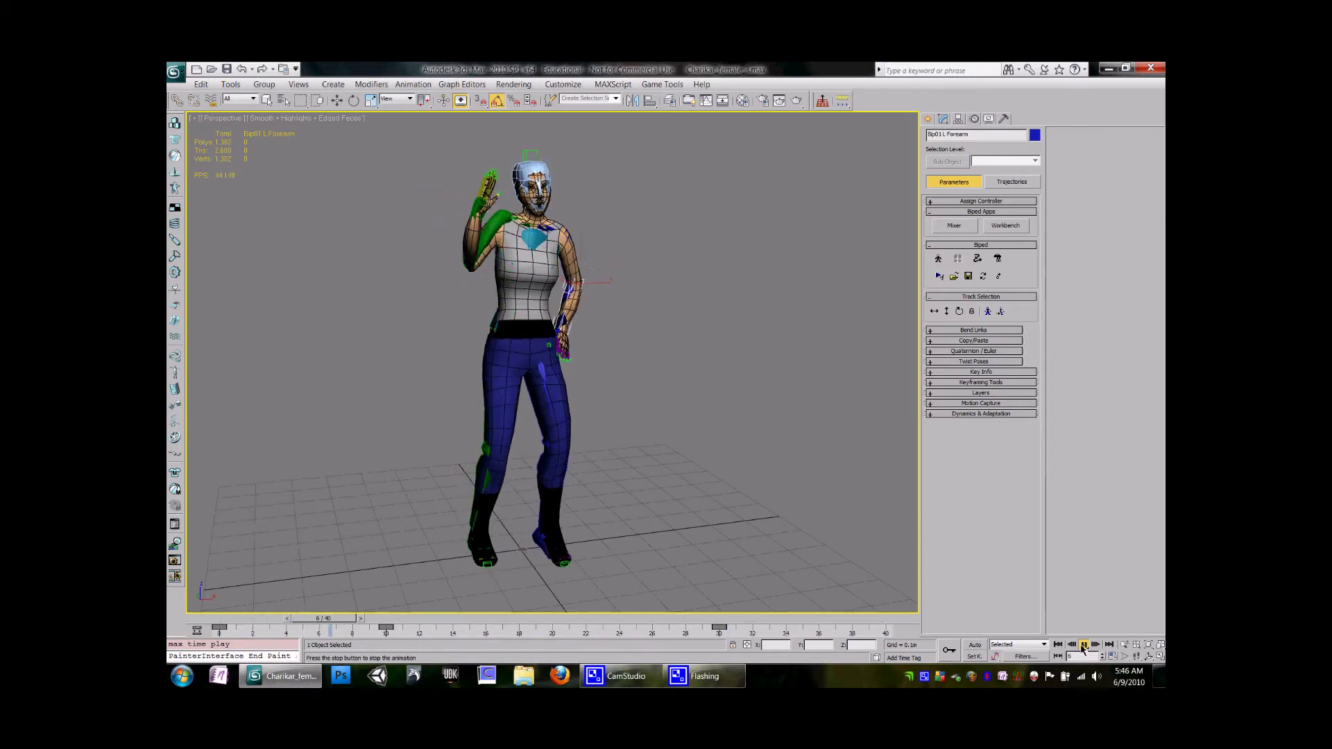
click(1081, 645)
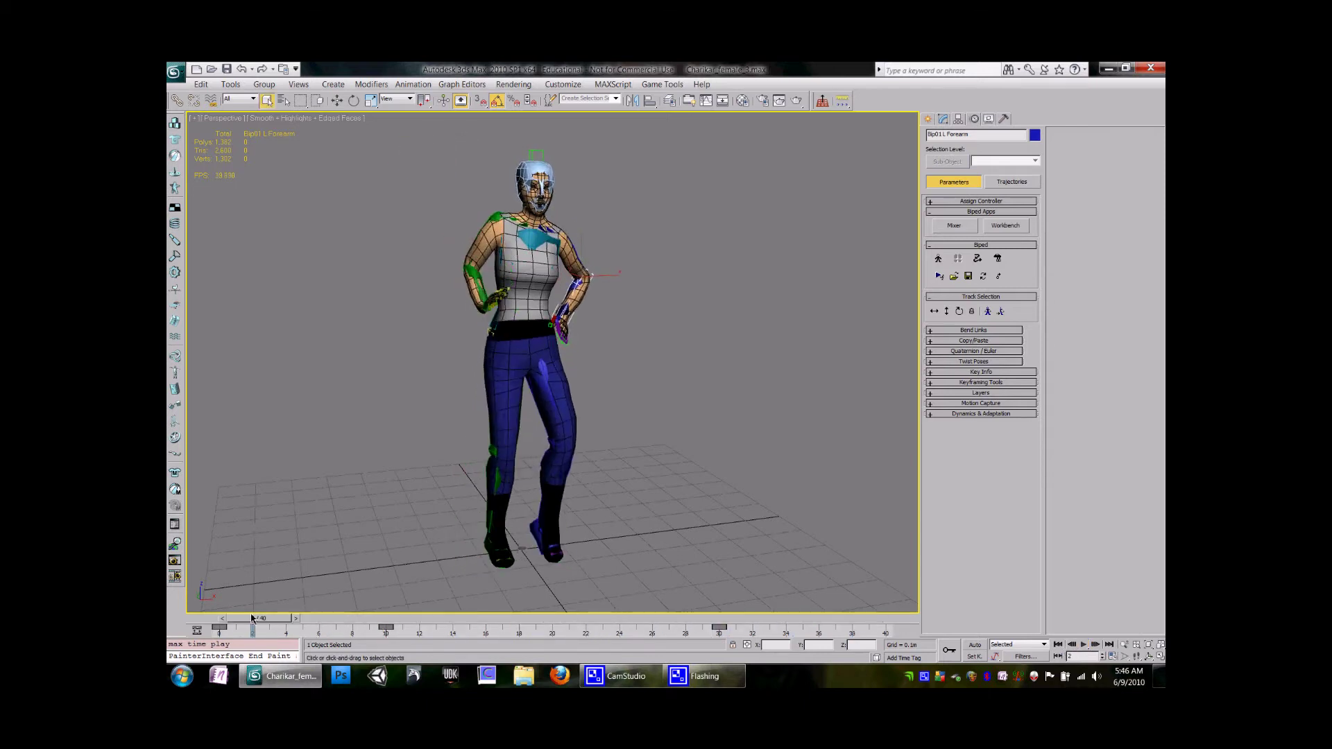
drag(252, 618, 221, 618)
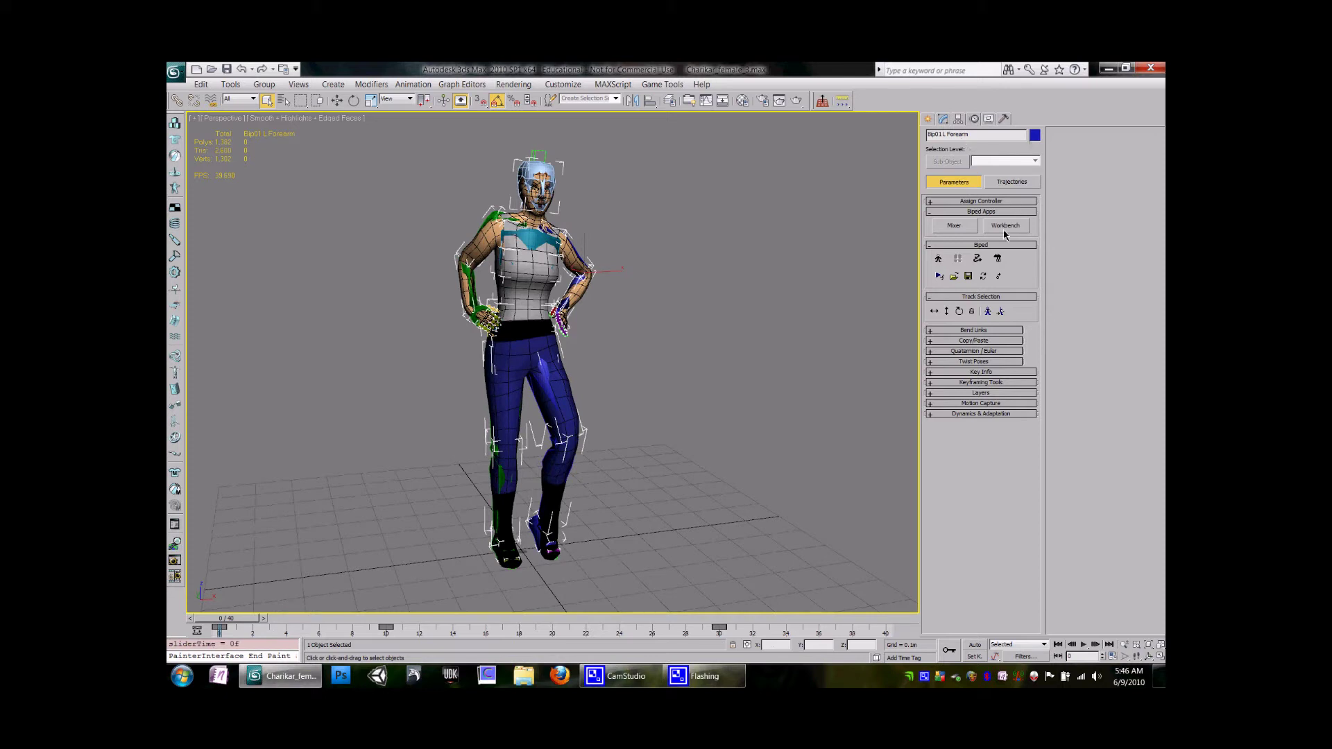
- Digest the animation in ActorX with file name Femaletest, sequence name wave and range 0-40
click(1004, 119)
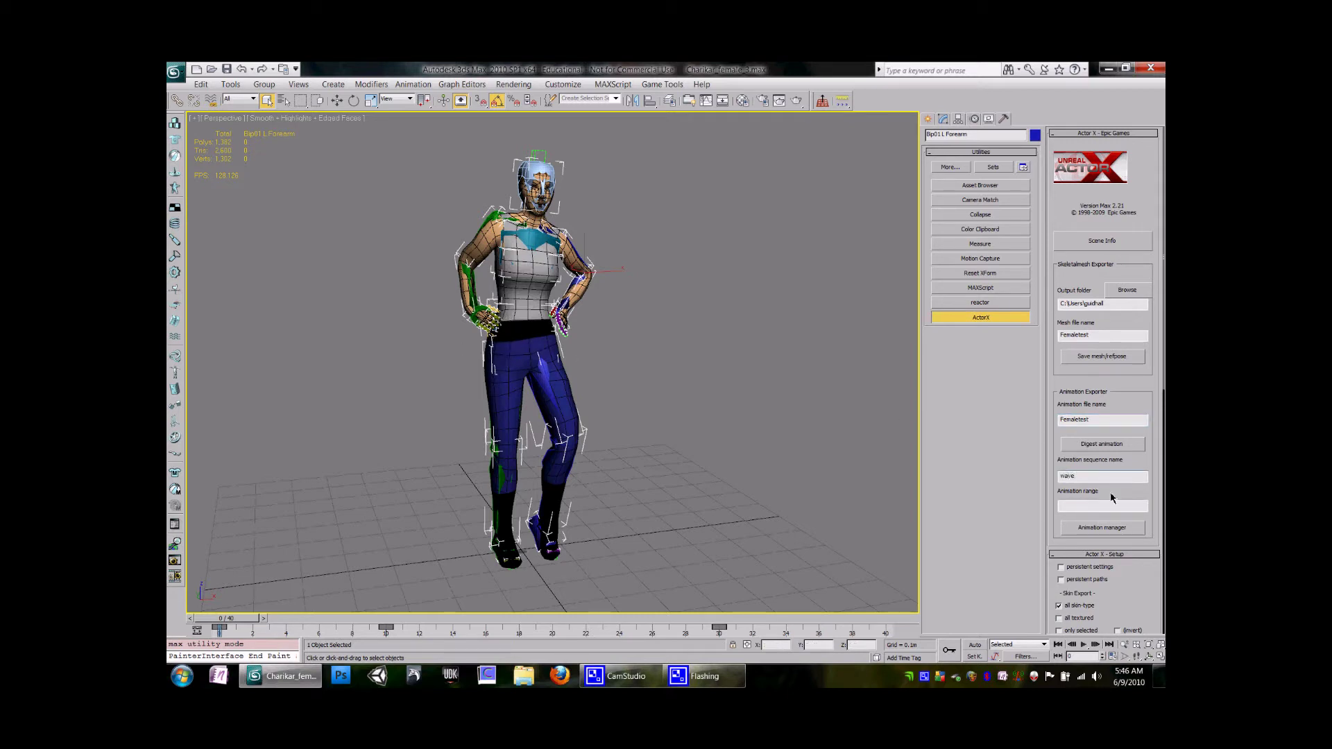
middle_drag(493, 427, 501, 434)
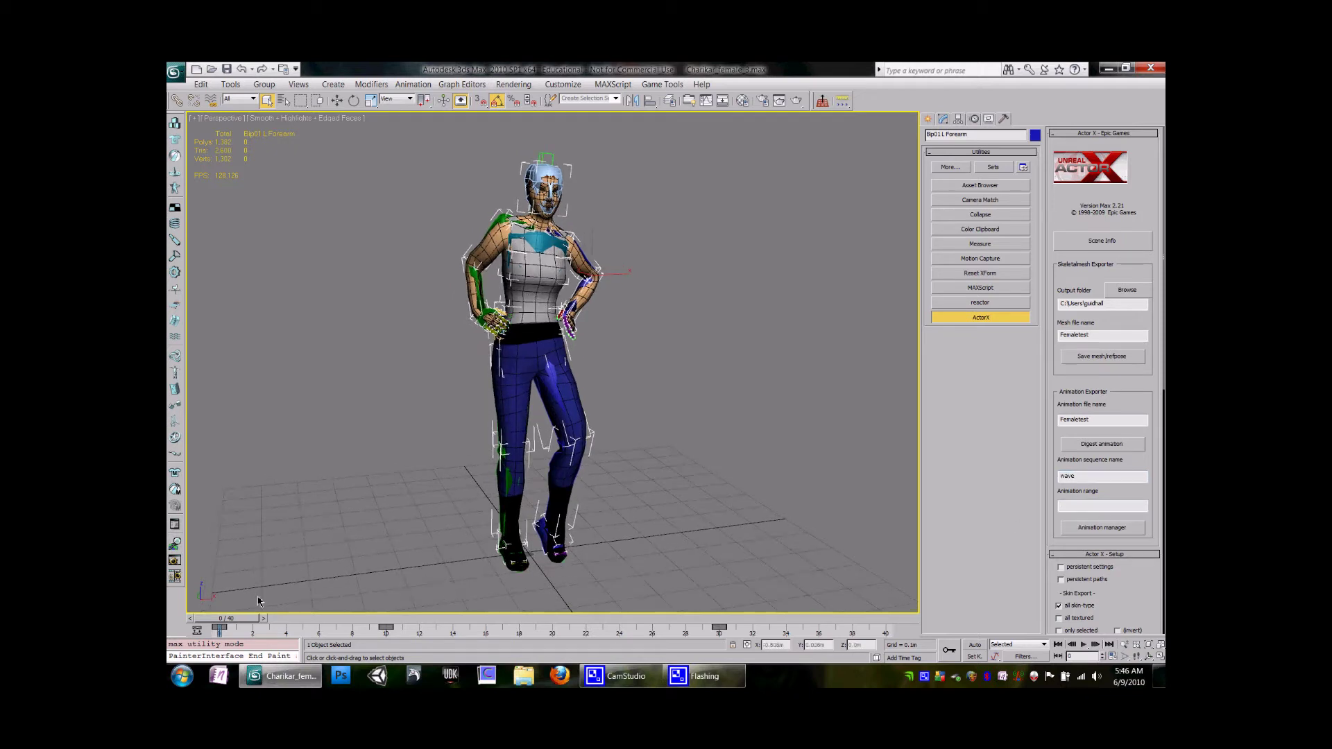
click(244, 623)
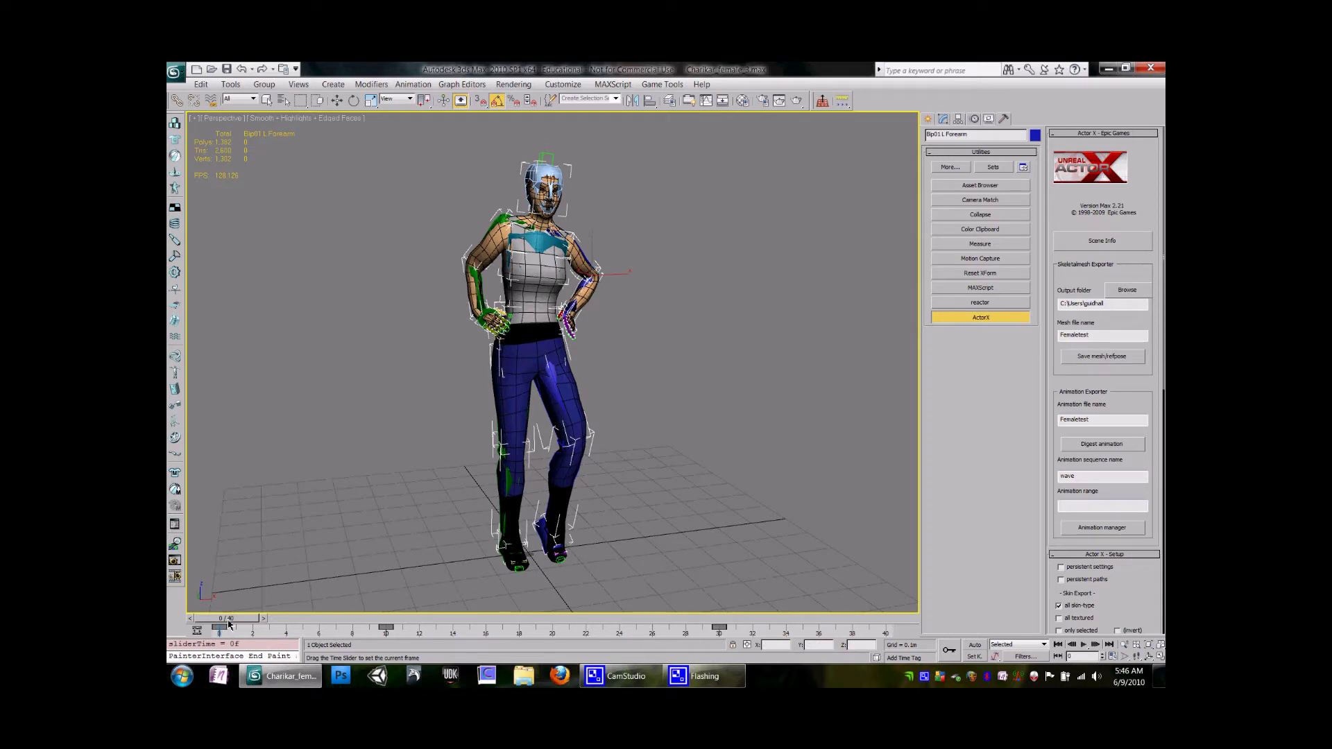
key(q)
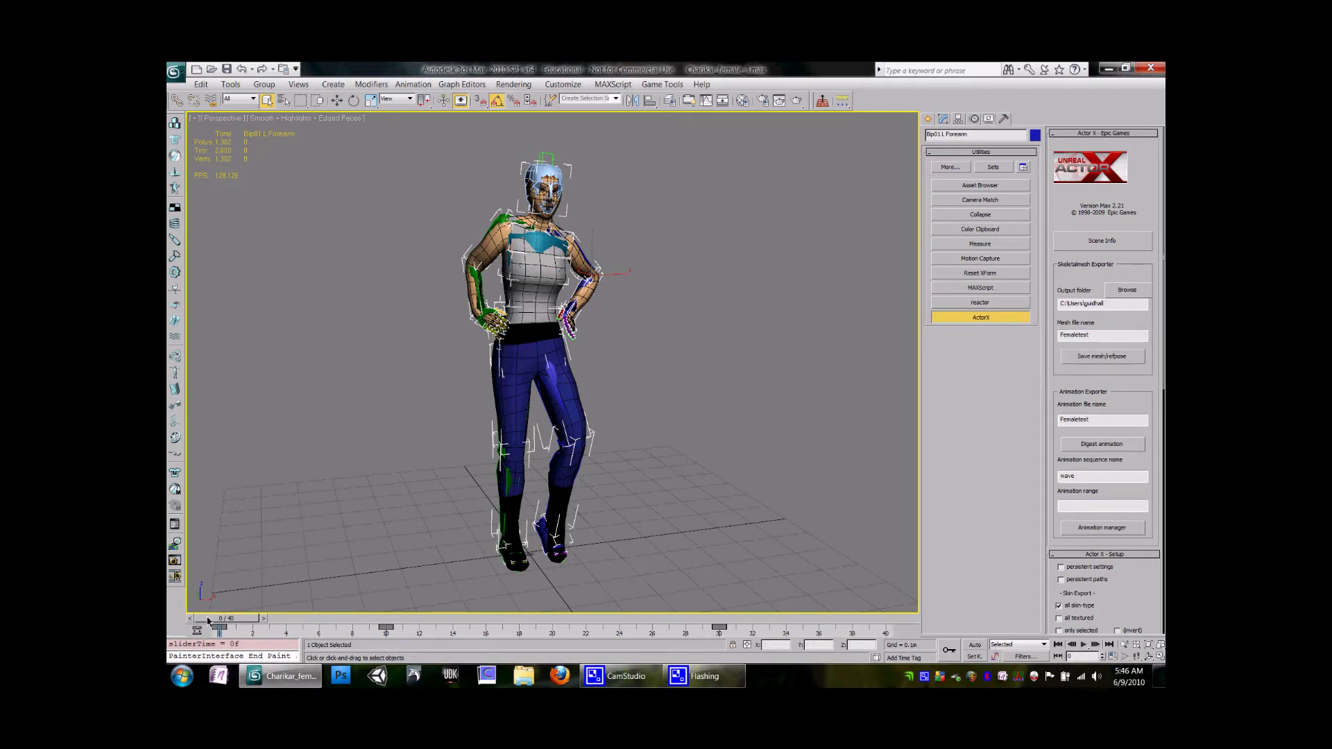
drag(258, 618, 166, 622)
click(1098, 447)
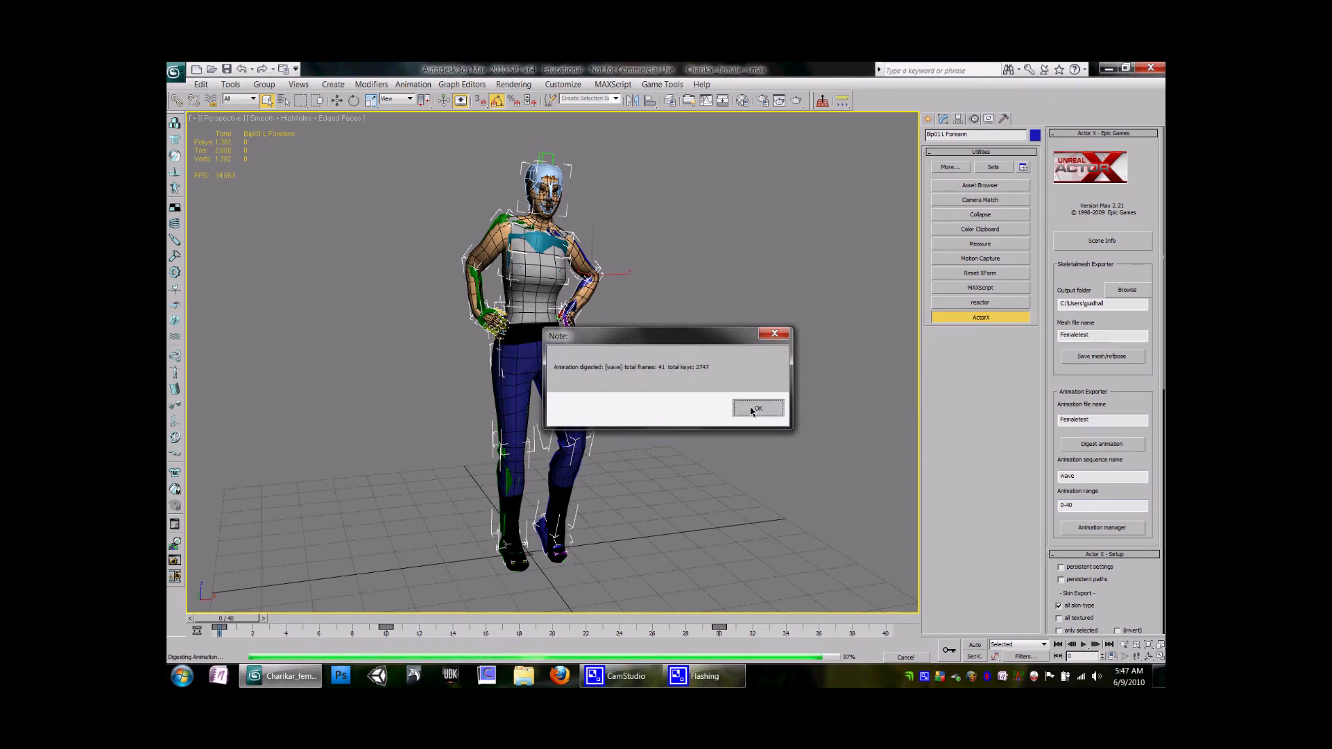
click(754, 410)
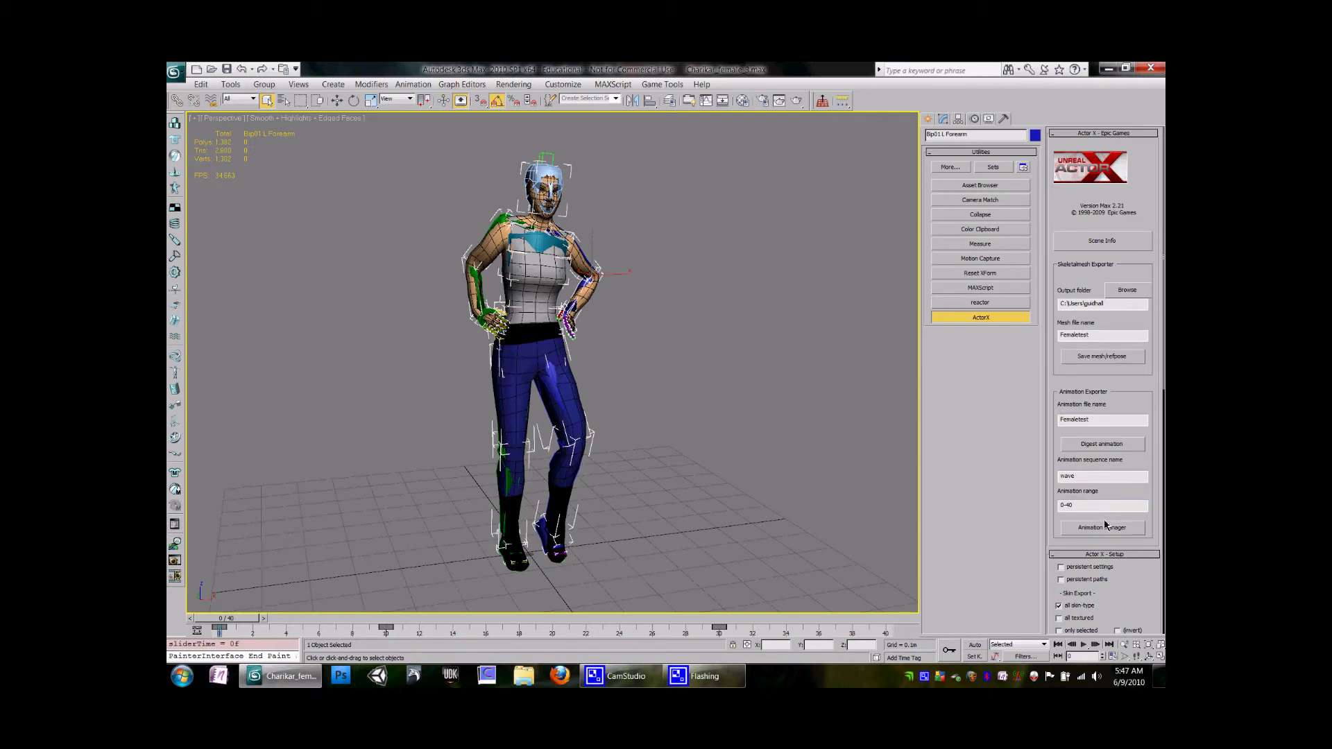
- Examine the wave sequence's properties in the ActorX Animation Manager and close the manager
click(1103, 528)
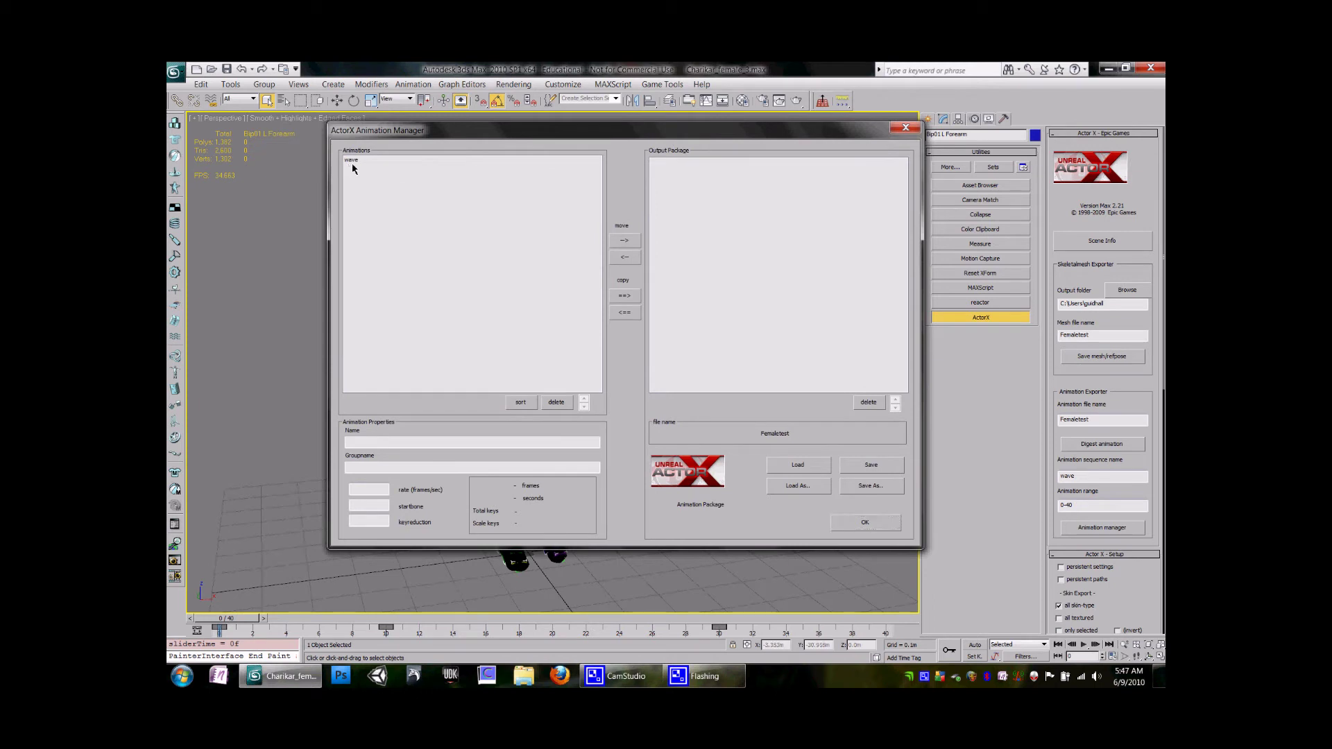
click(358, 164)
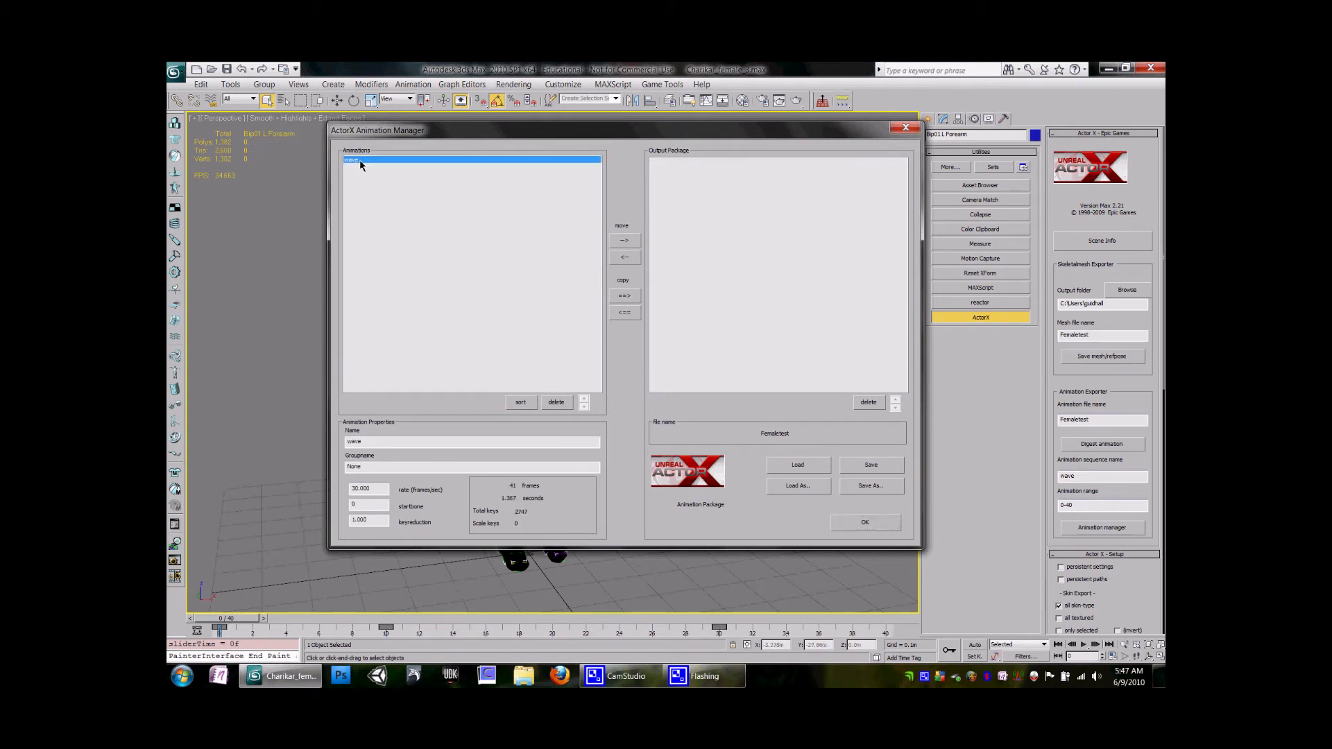
click(907, 129)
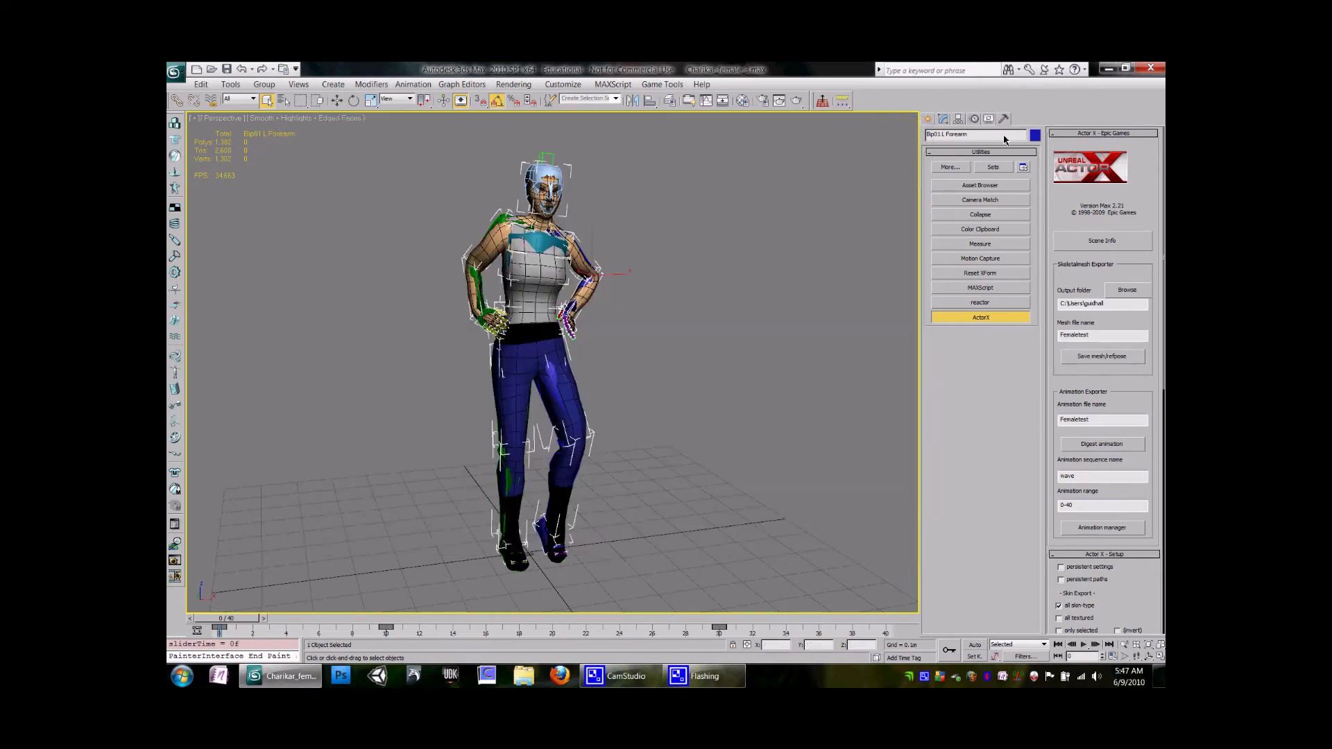
- Paste the copied track walktrack 1 from the LAUGH walk1 collection onto the biped
click(974, 121)
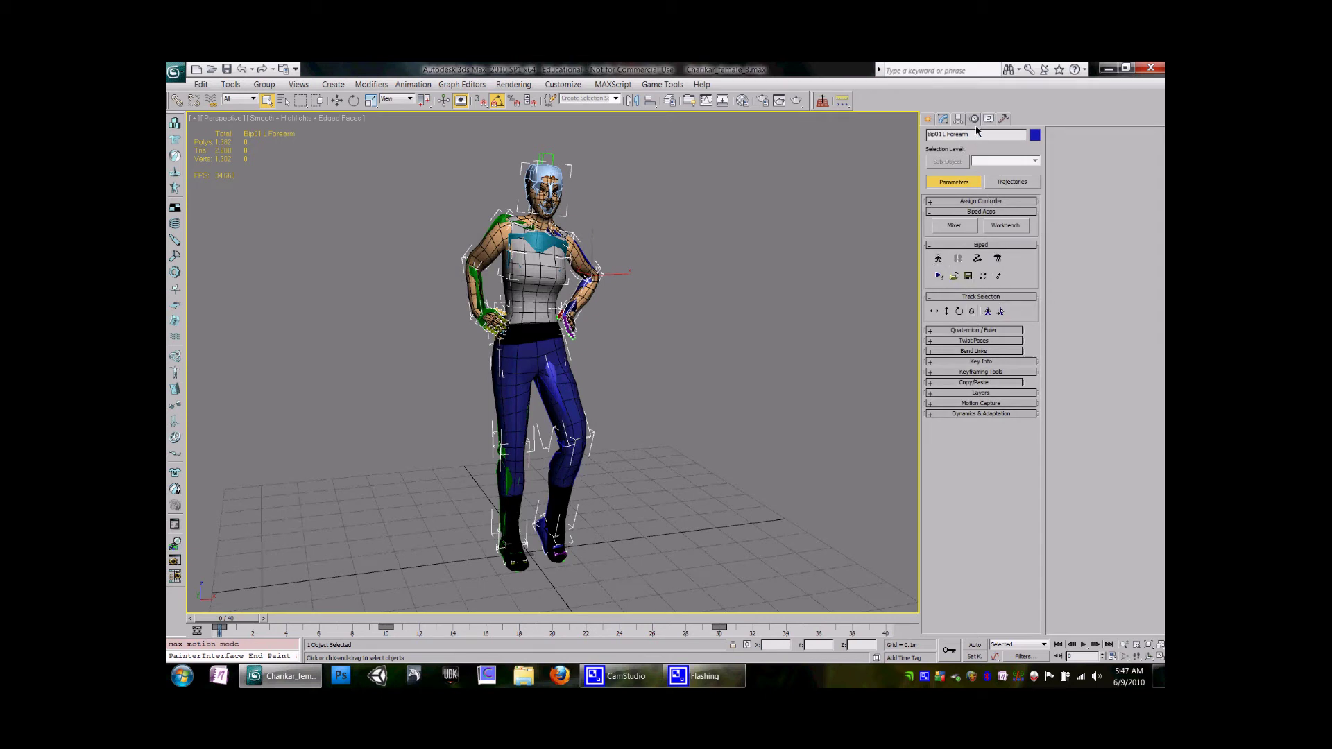
click(975, 383)
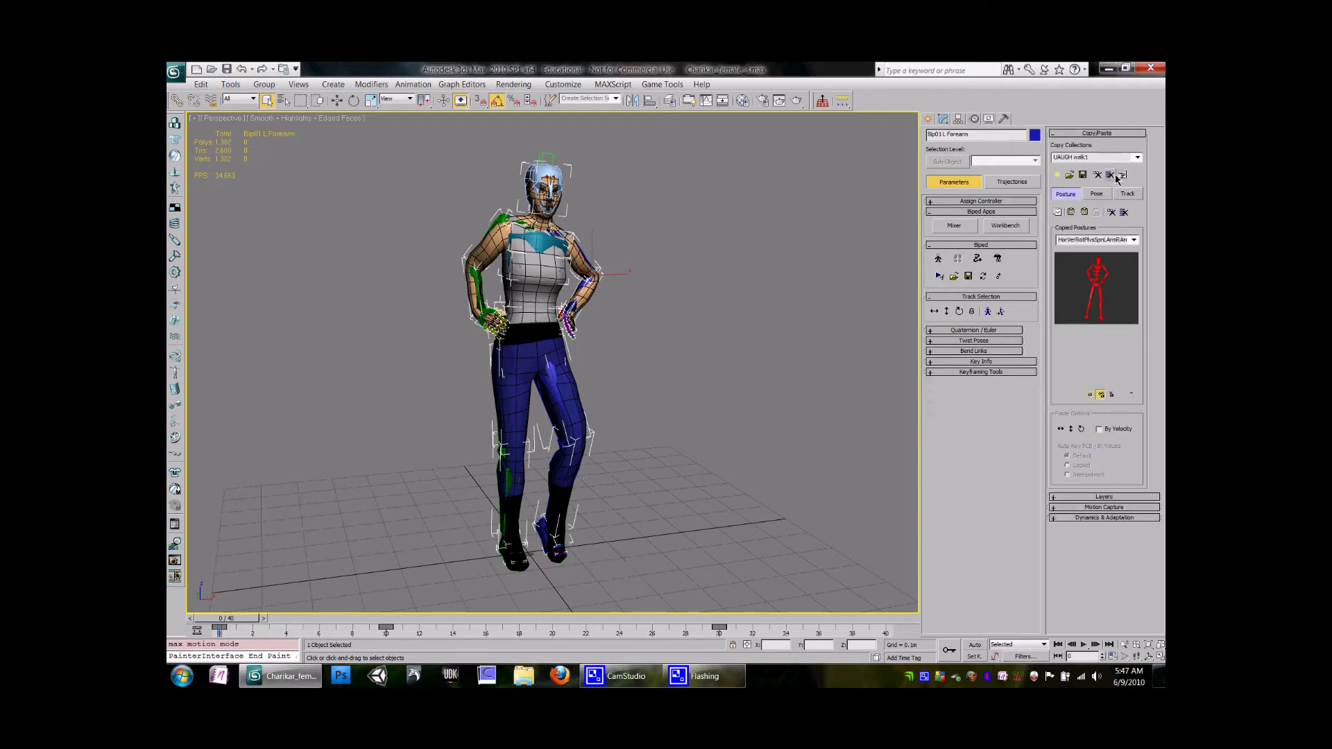
click(1128, 195)
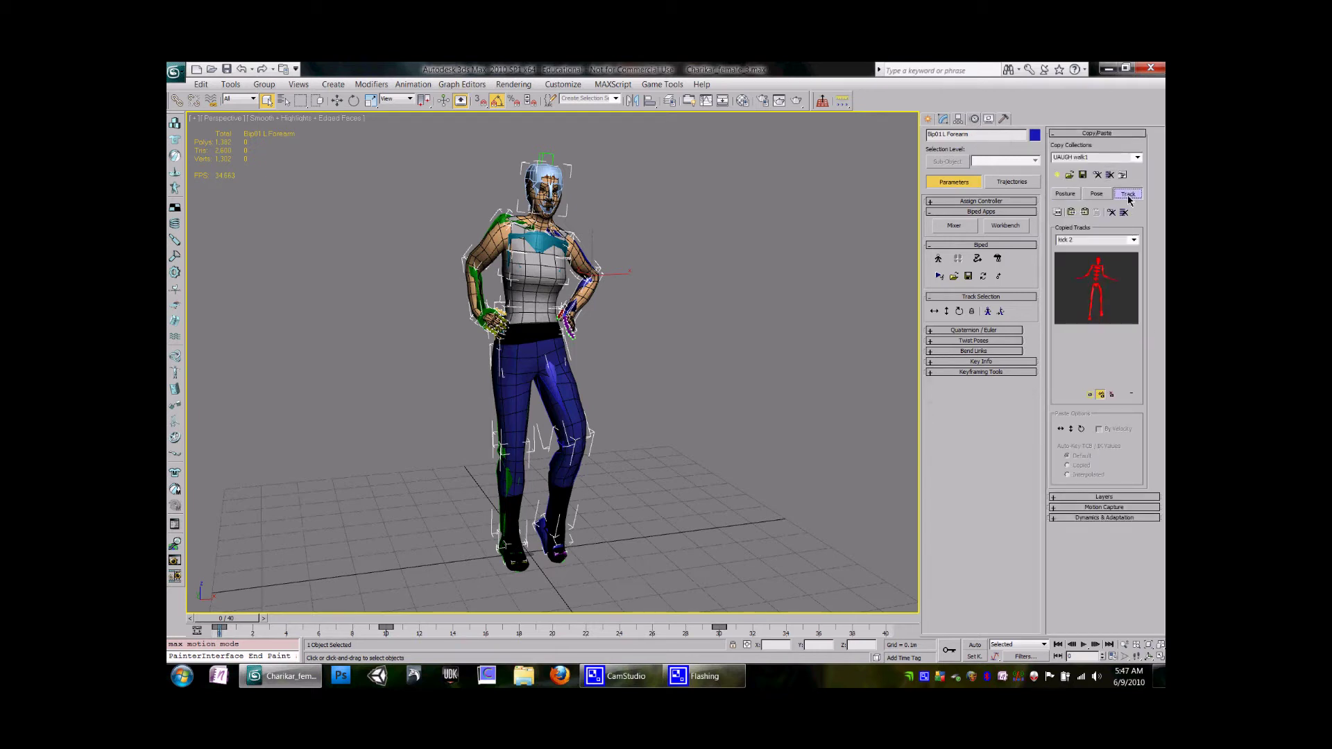
click(1135, 240)
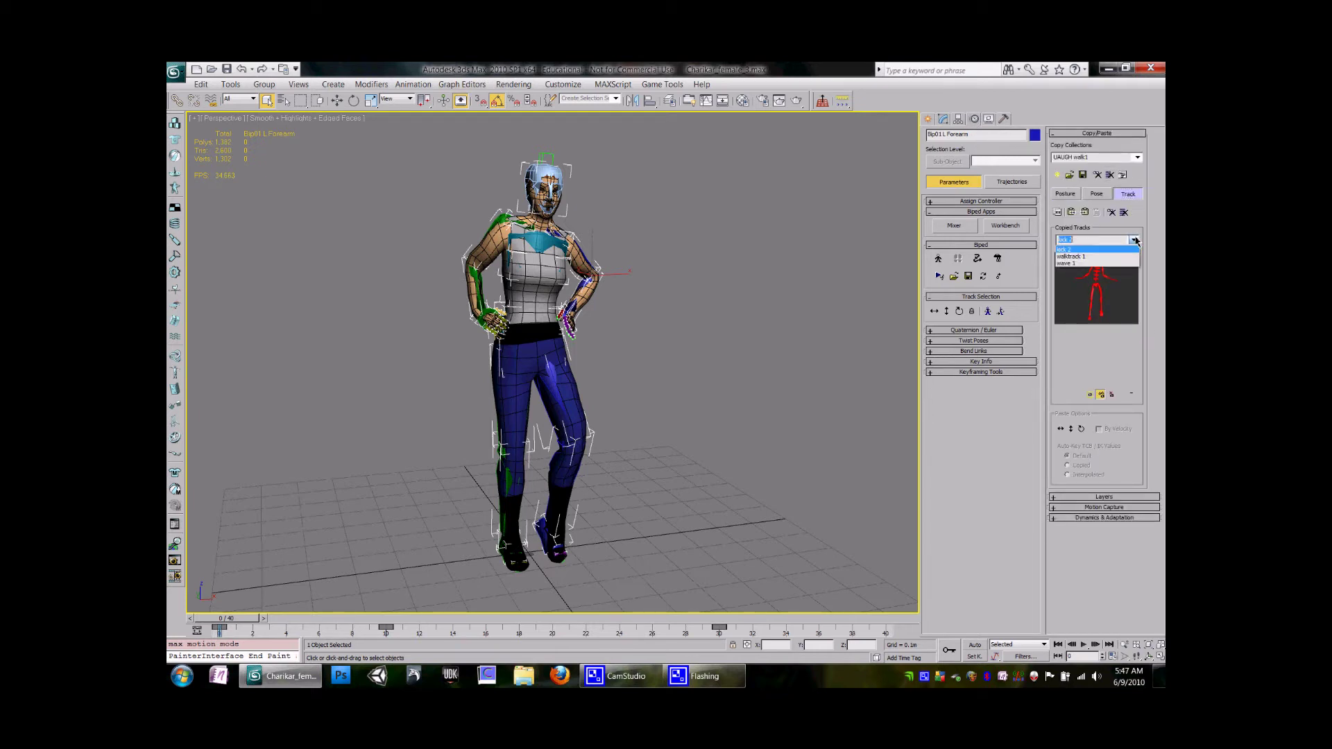
click(1083, 258)
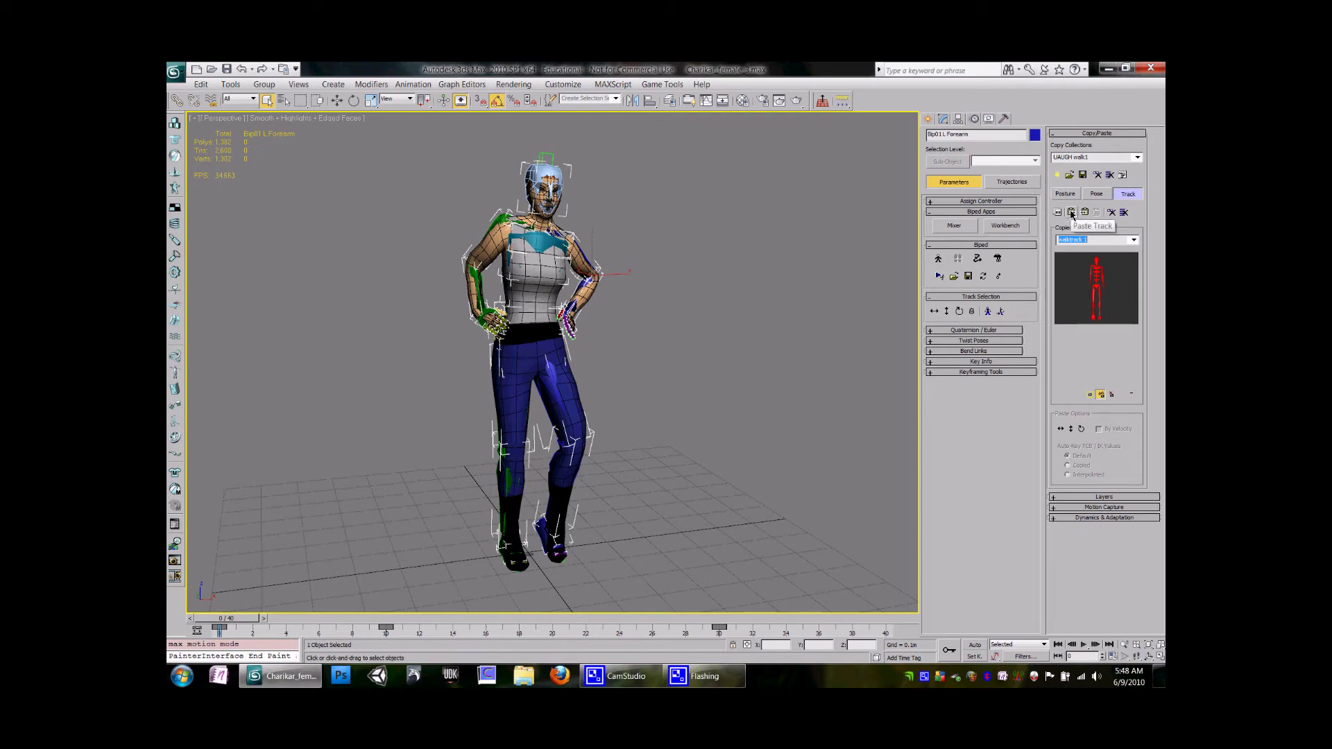
click(1072, 212)
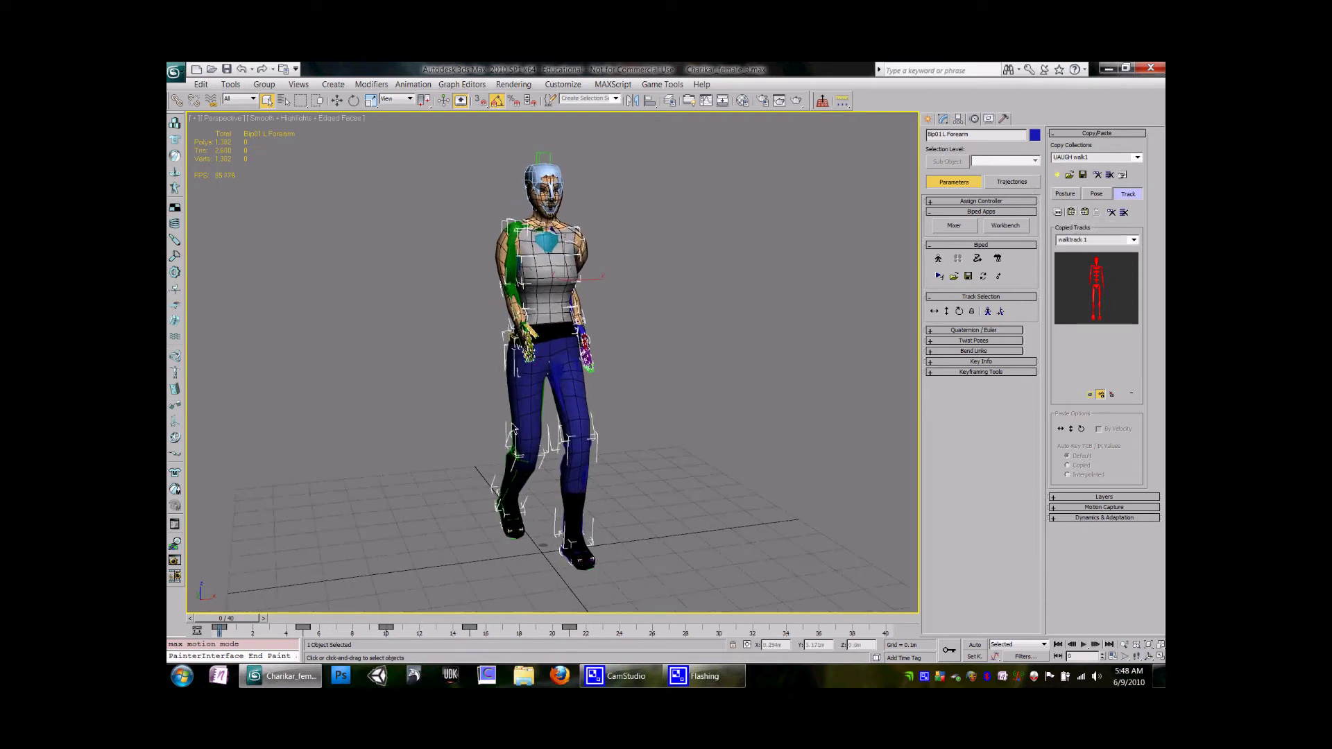
alt+middle_drag(513, 428, 539, 421)
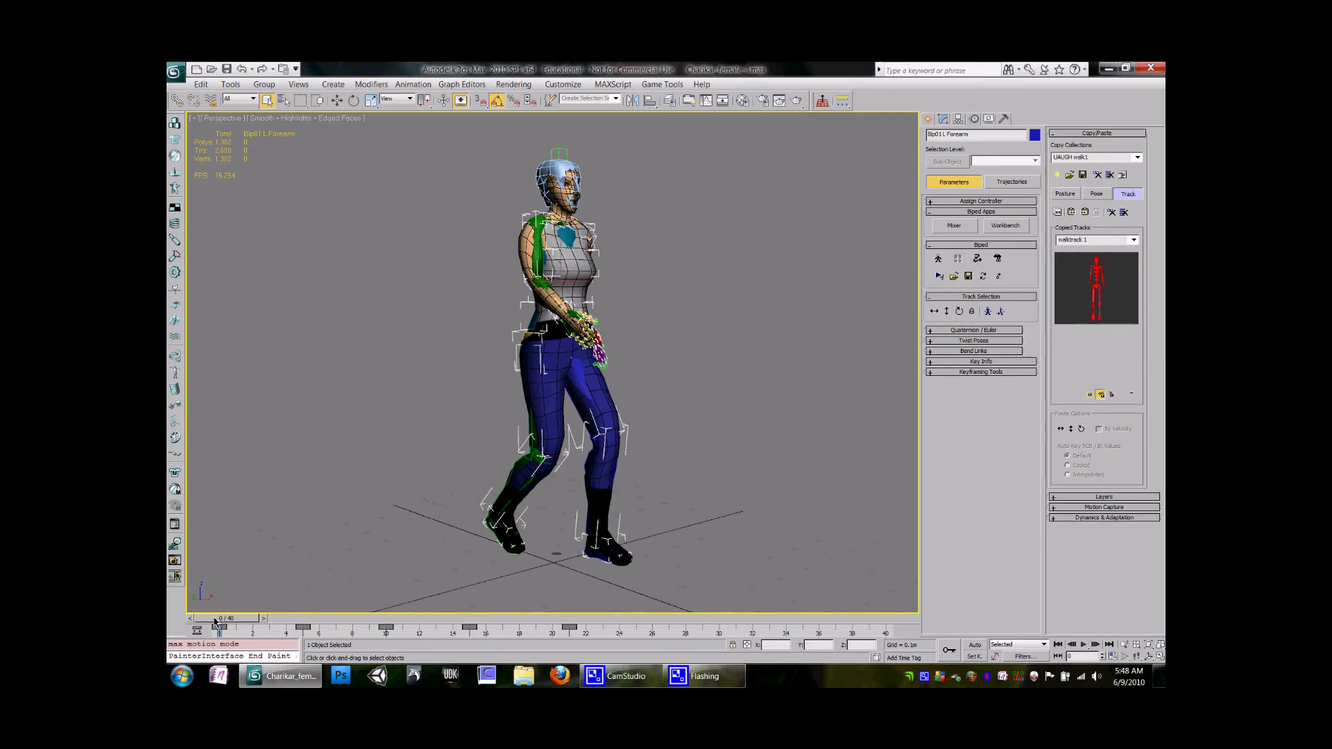
mouse_move(219, 622)
mouse_down()
mouse_move(559, 628)
mouse_move(219, 624)
mouse_up()
- Digest the pasted animation in ActorX with sequence name walk and range 0-20
click(1003, 122)
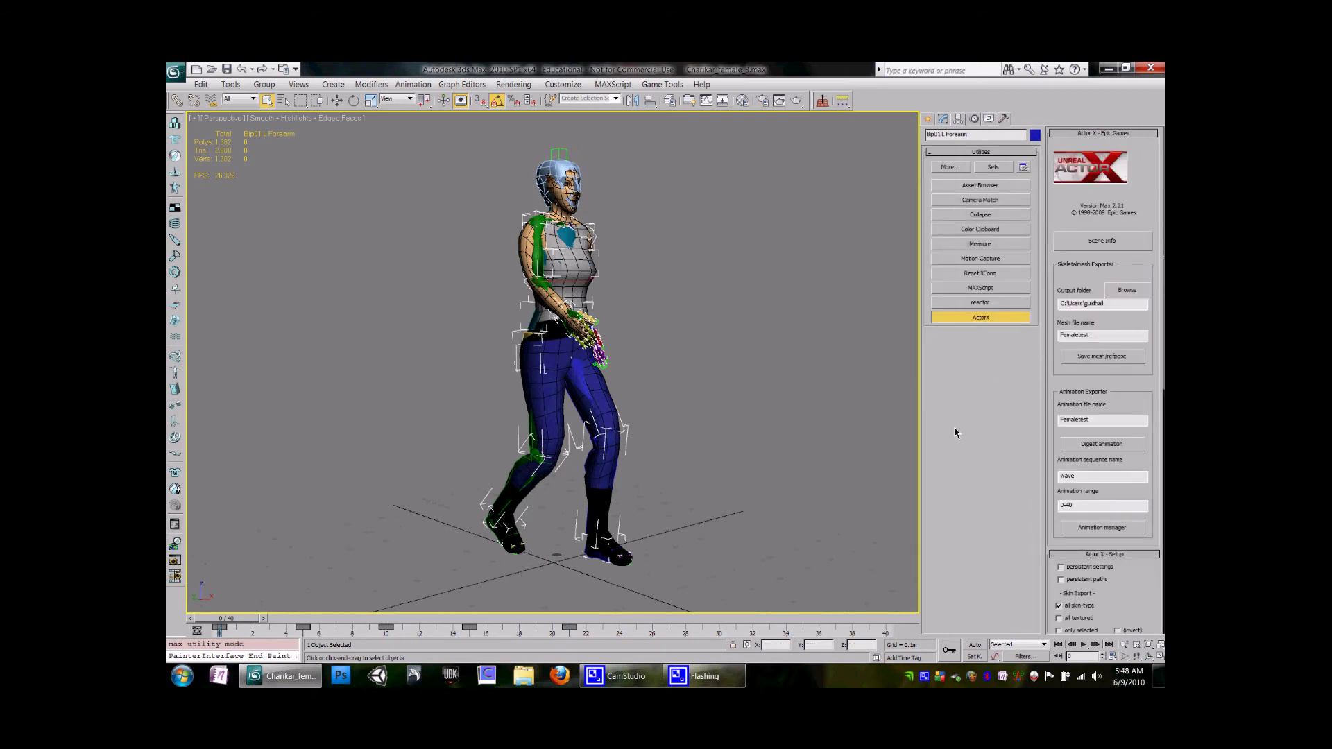
drag(1078, 480, 1061, 476)
text(wa)
drag(1067, 507, 1082, 525)
click(1102, 447)
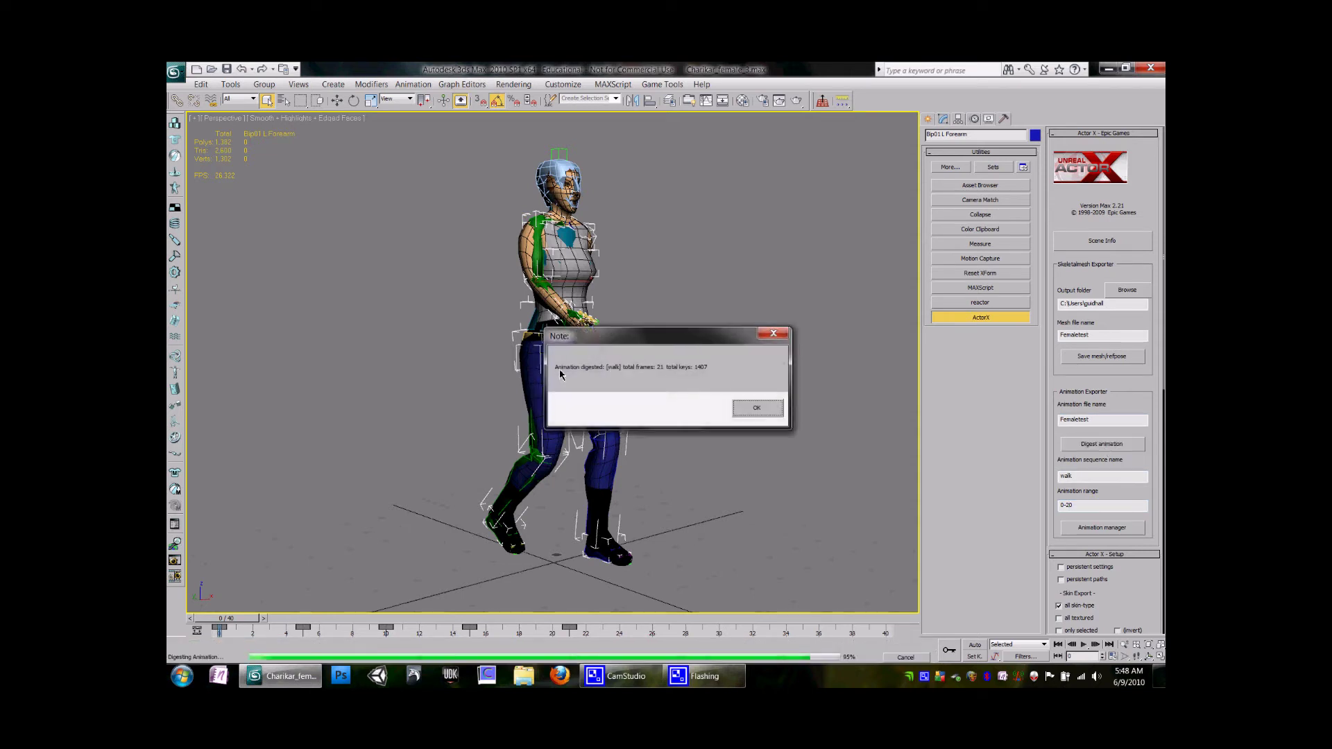
click(756, 407)
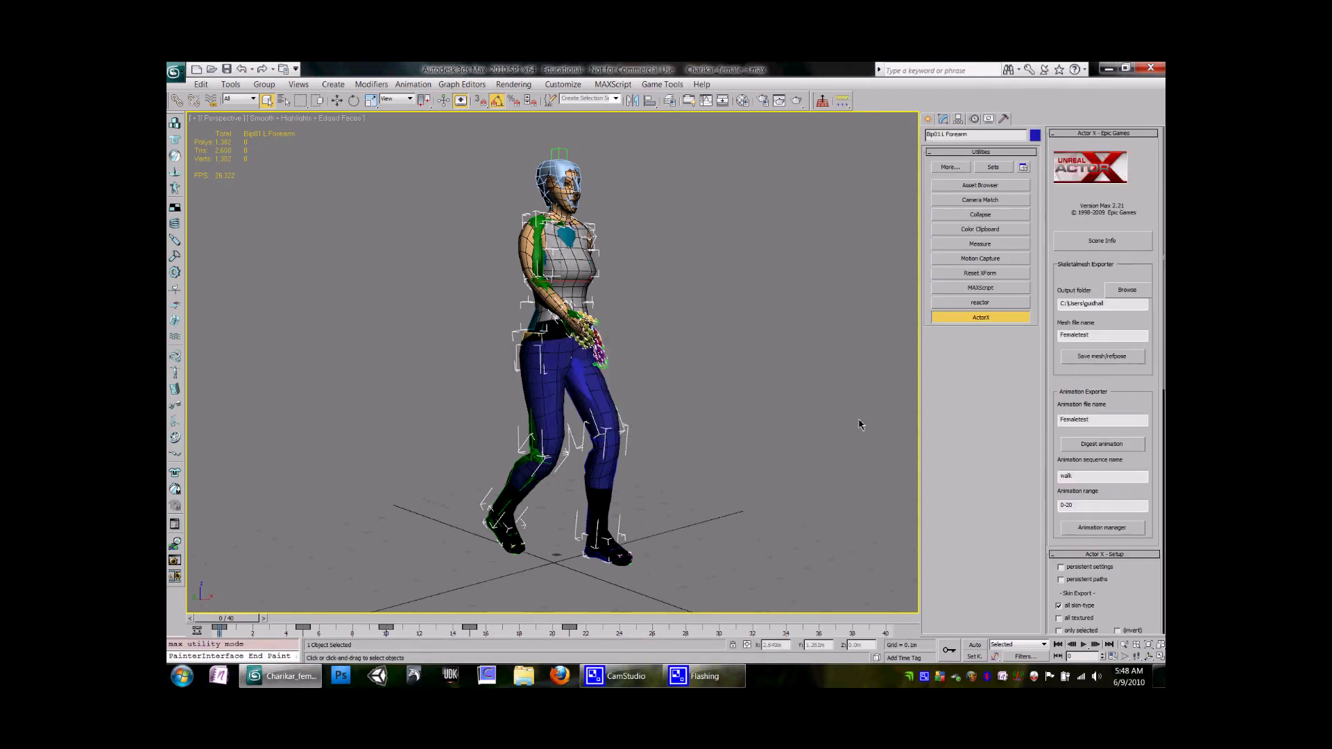
- Check the digested sequences in the ActorX Animation Manager and close the manager
click(1099, 528)
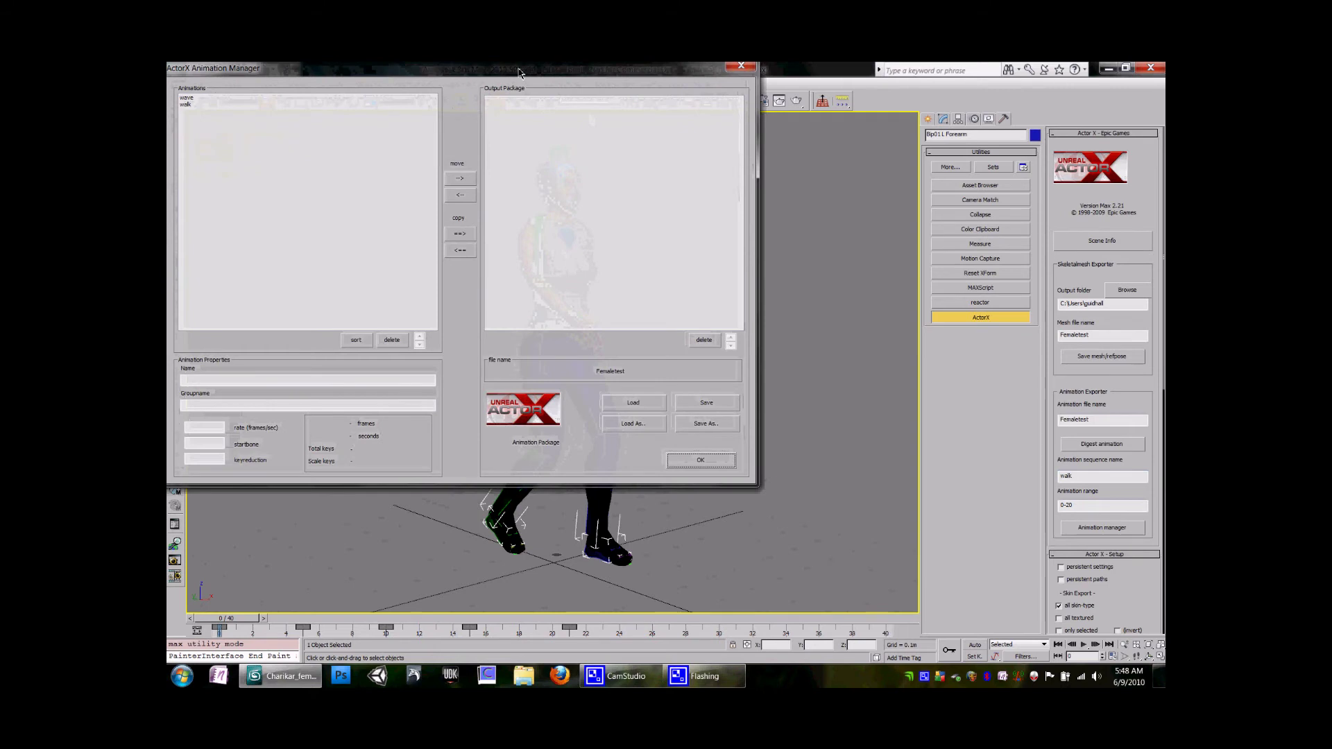
drag(519, 73, 684, 187)
click(452, 207)
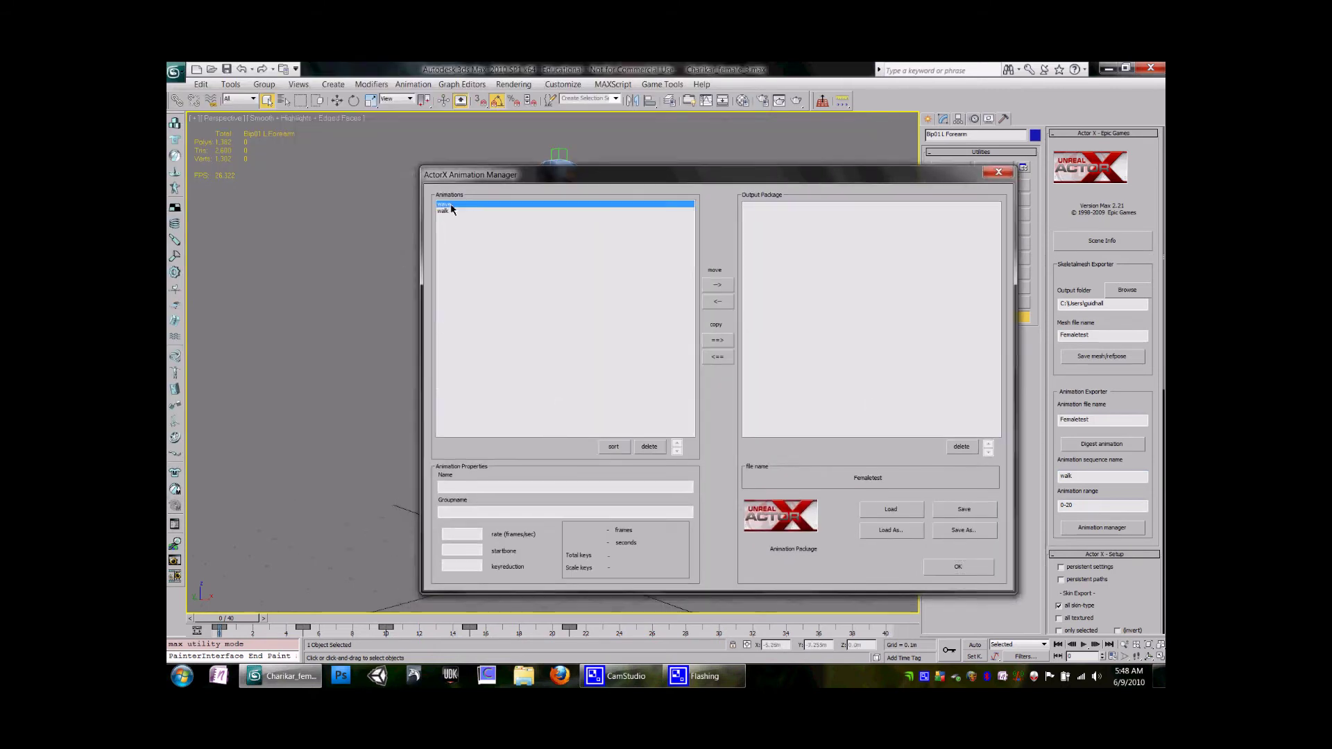
click(998, 172)
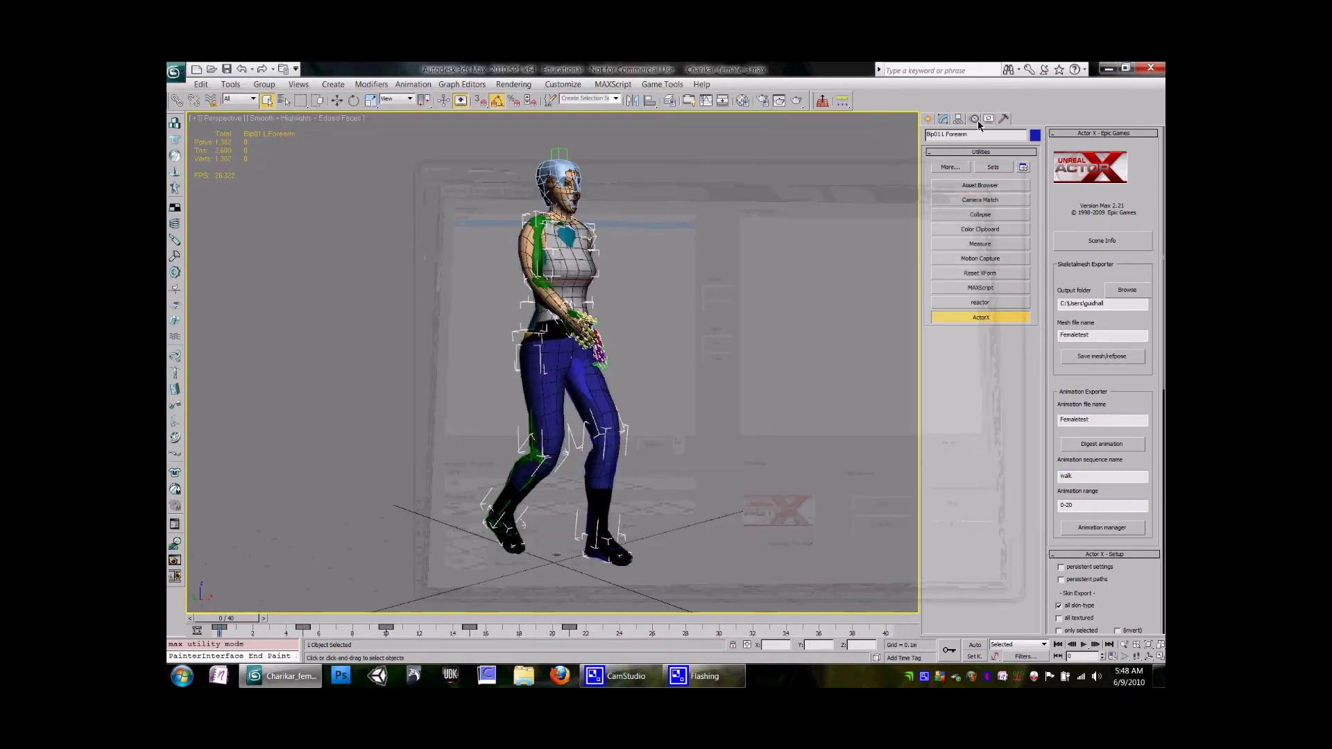
- Paste the copied track kick 2 onto the biped
click(975, 119)
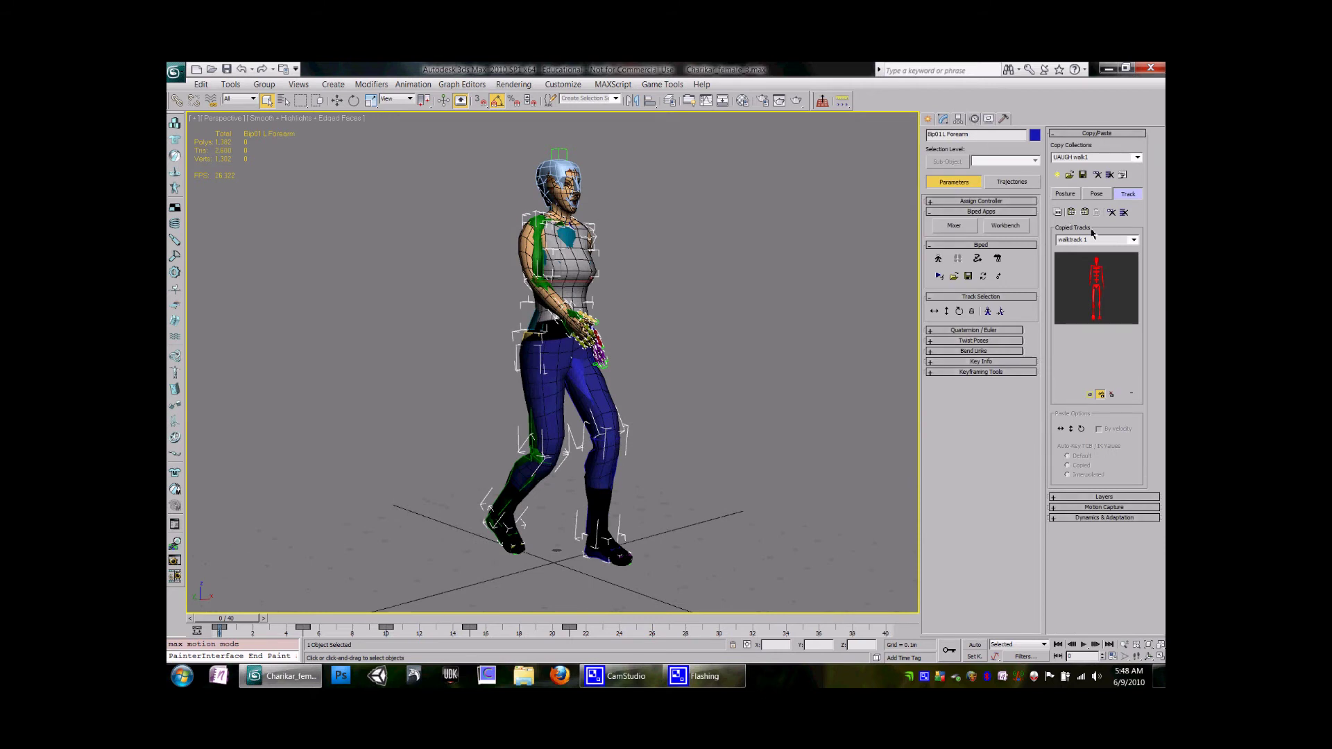
click(1134, 240)
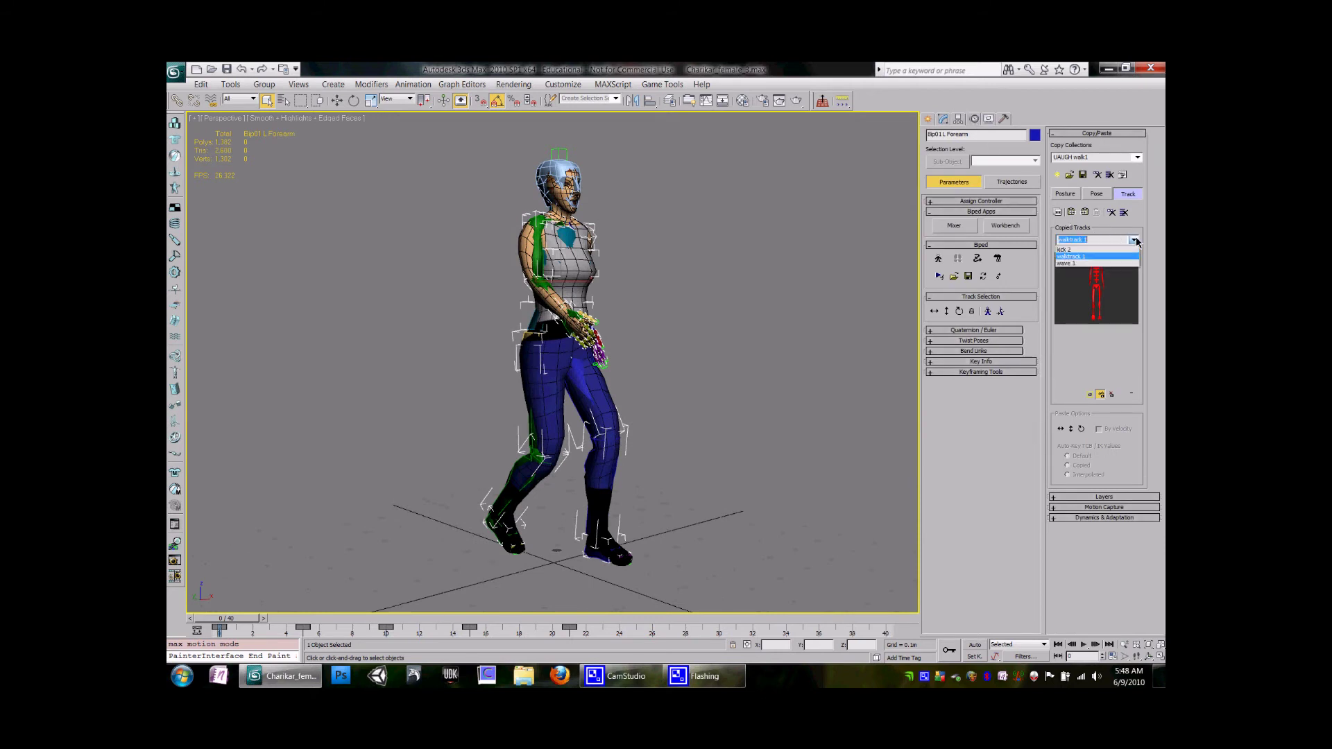
click(1091, 250)
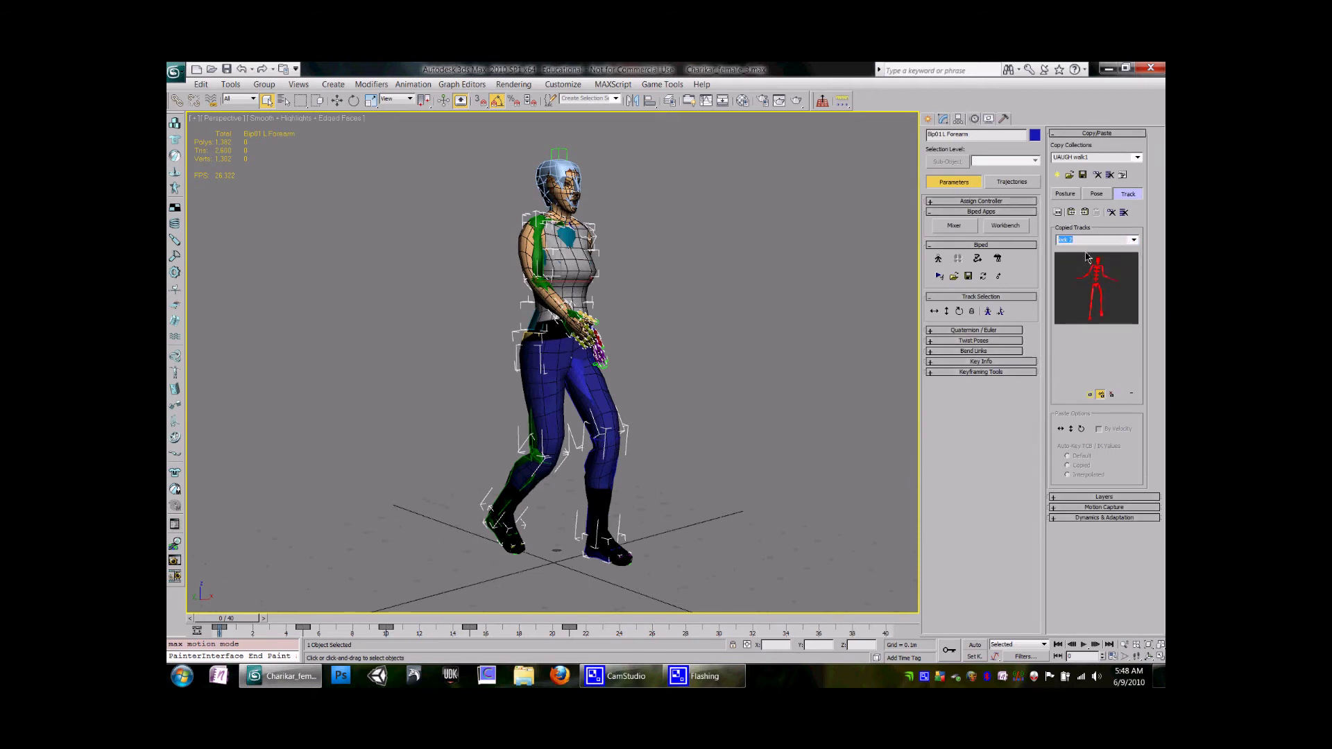
click(1071, 212)
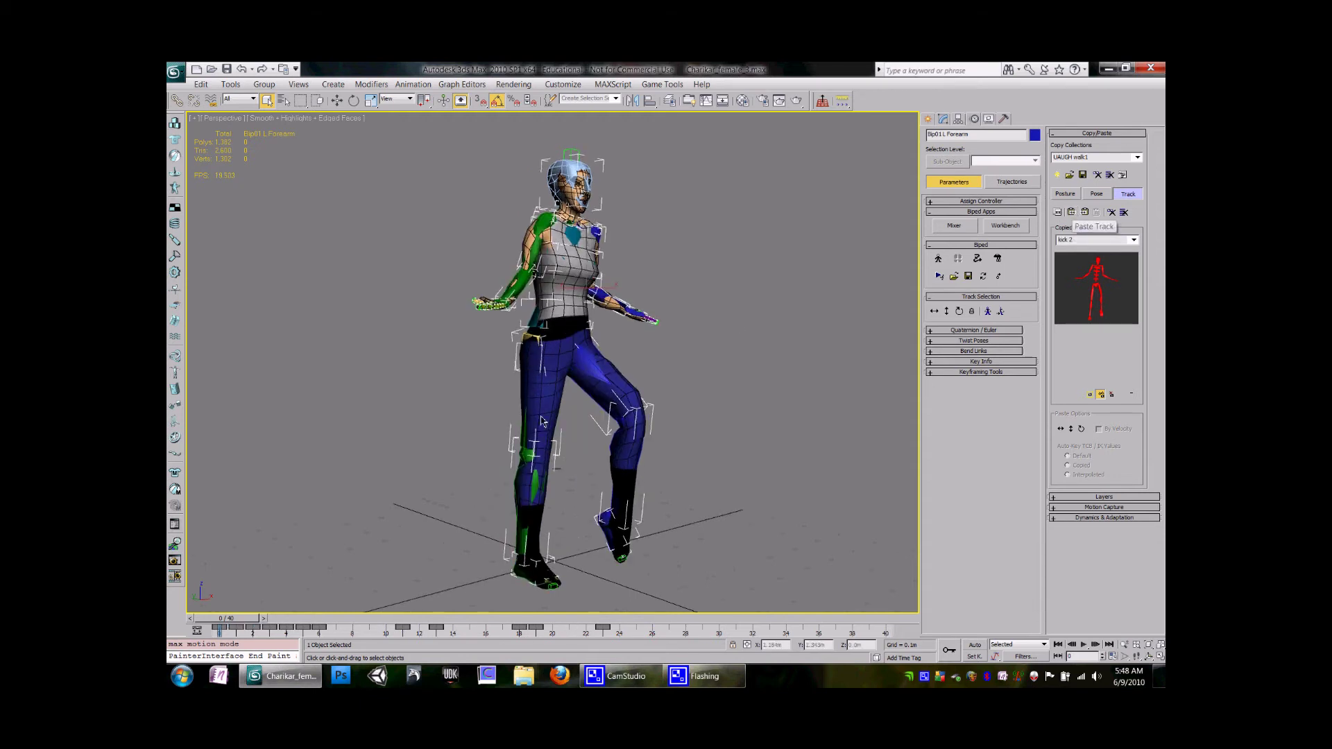
- Preview the kick animation by playing it and scrubbing through its frames, finishing at frame 27
click(1083, 645)
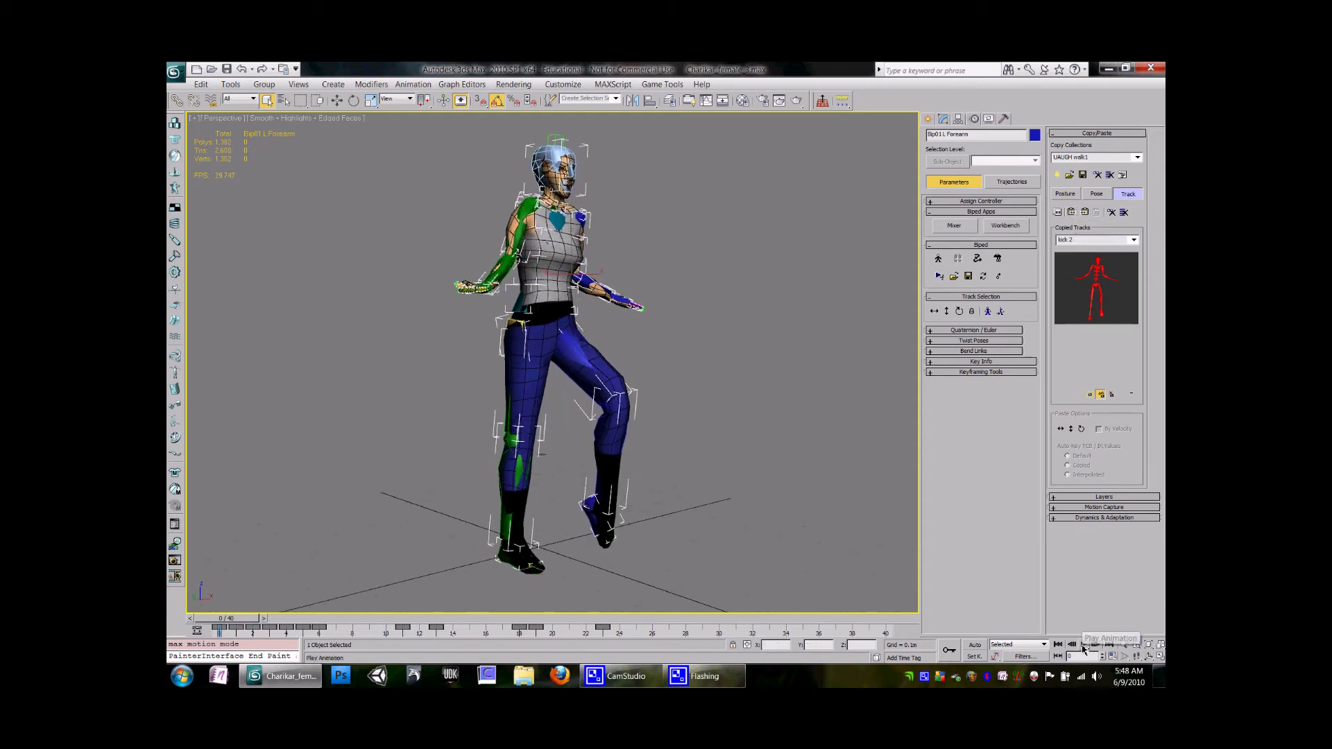
click(1082, 645)
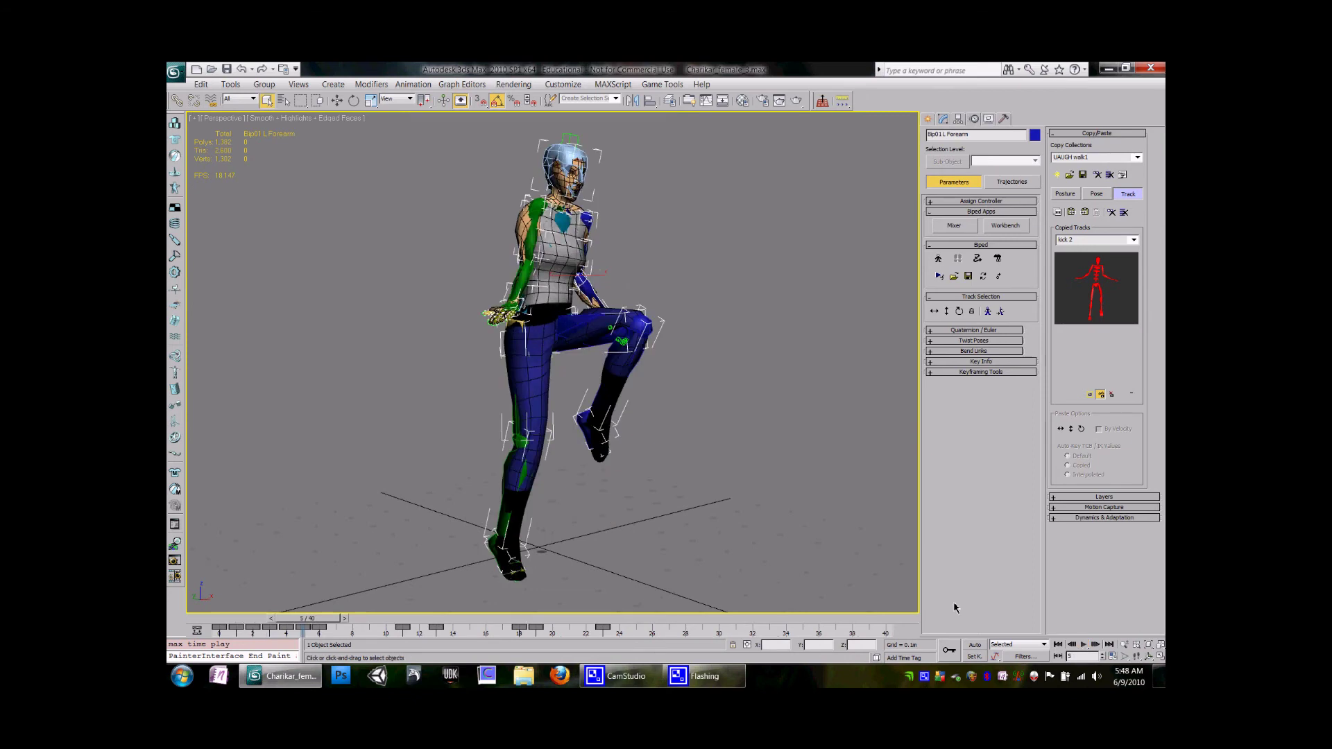
drag(306, 623, 535, 622)
middle_drag(581, 415, 579, 436)
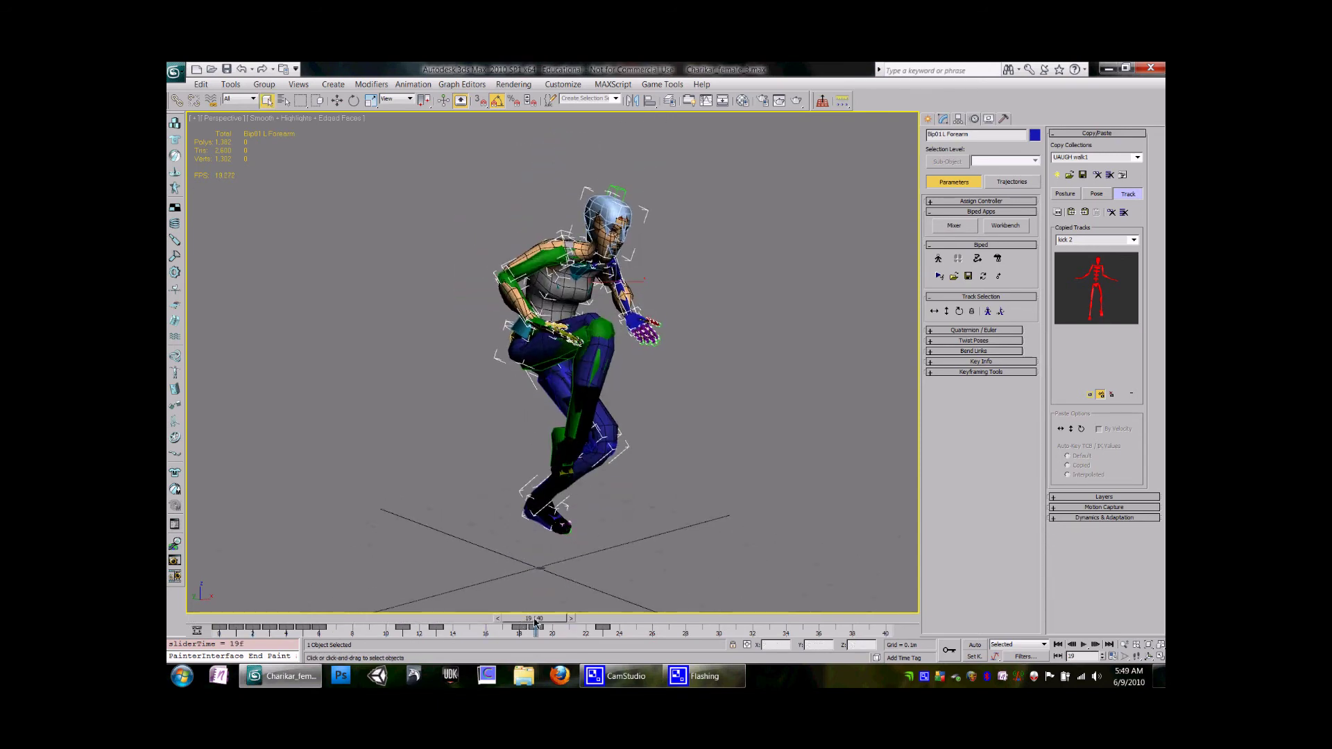
drag(506, 619, 196, 591)
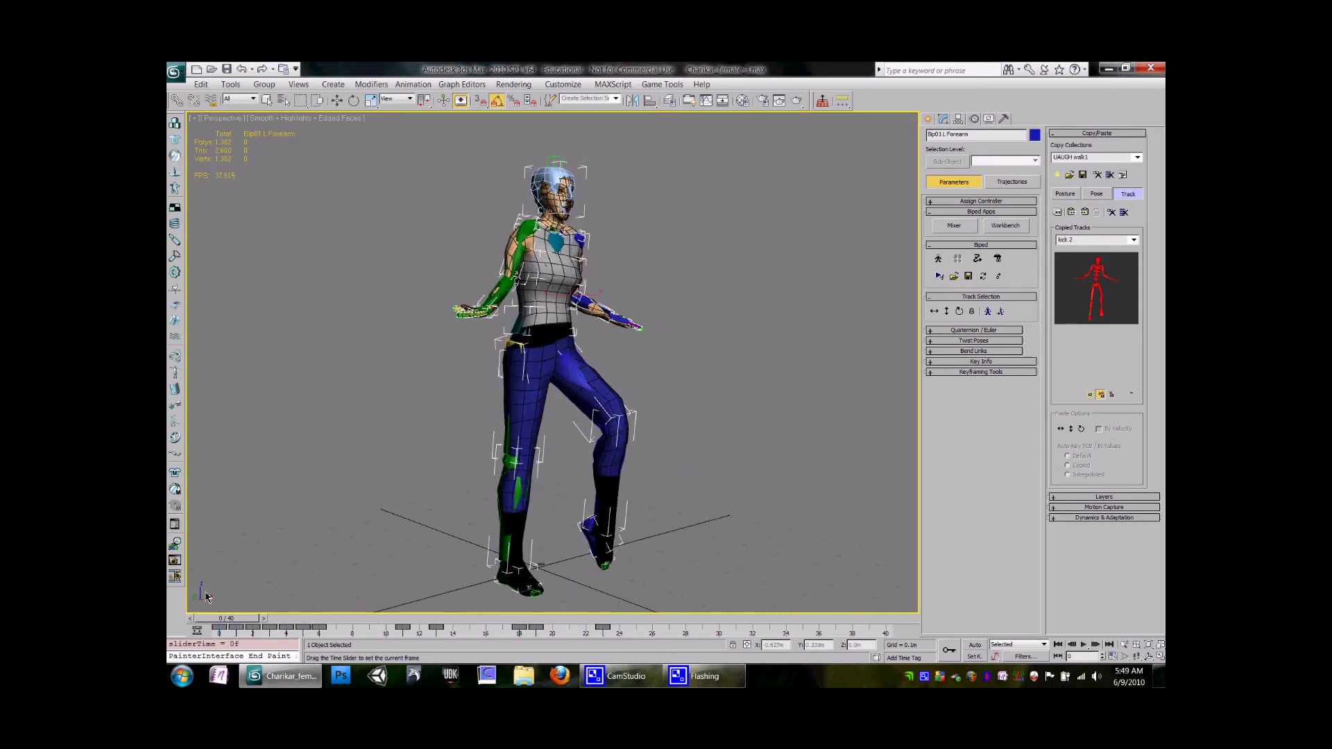
key(q)
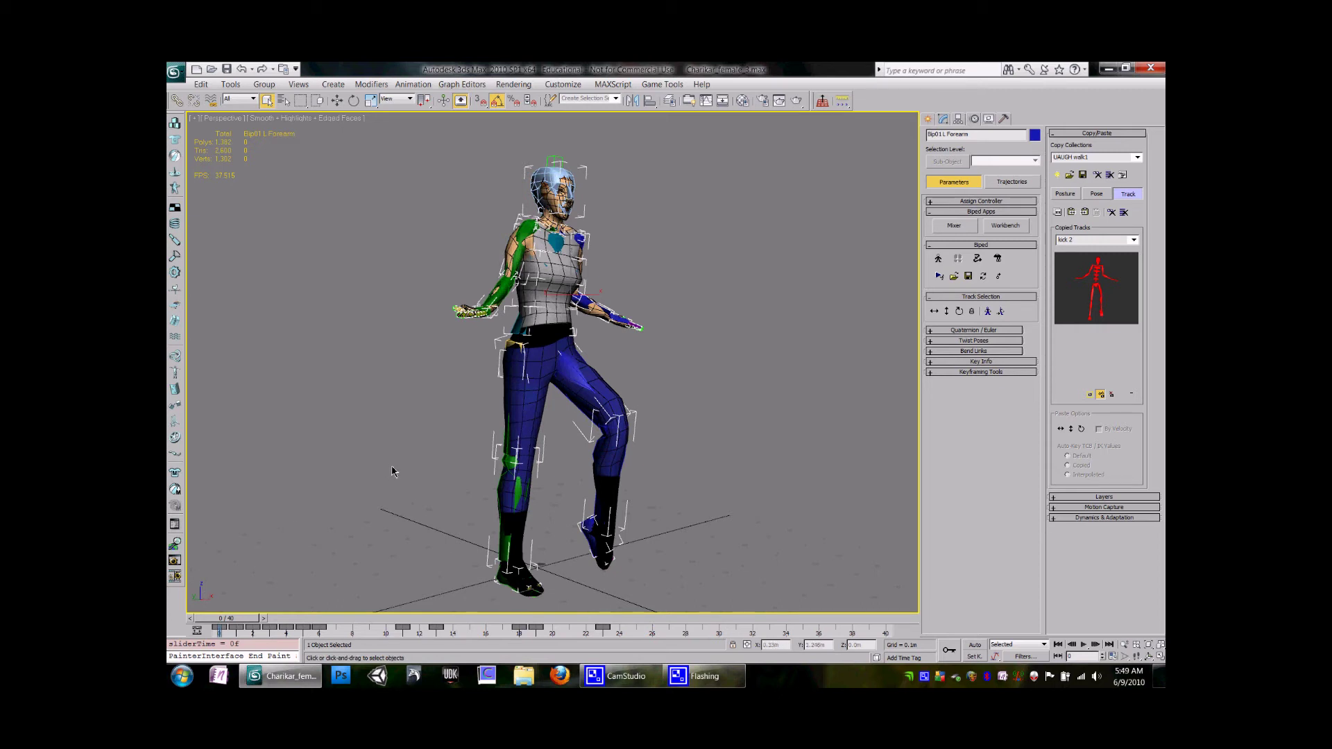
drag(229, 625, 669, 628)
key(q)
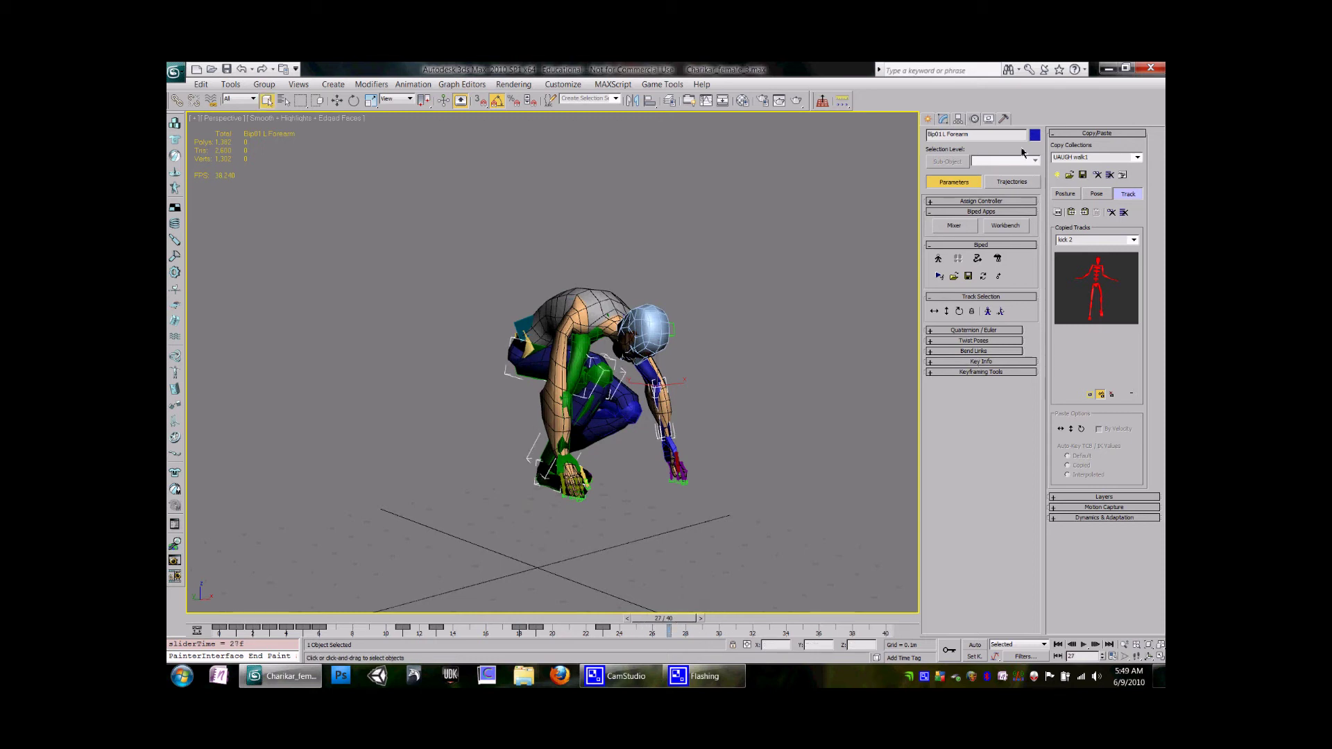
- Digest the kick animation in ActorX with sequence name jumpkick and range 0-27
click(1004, 120)
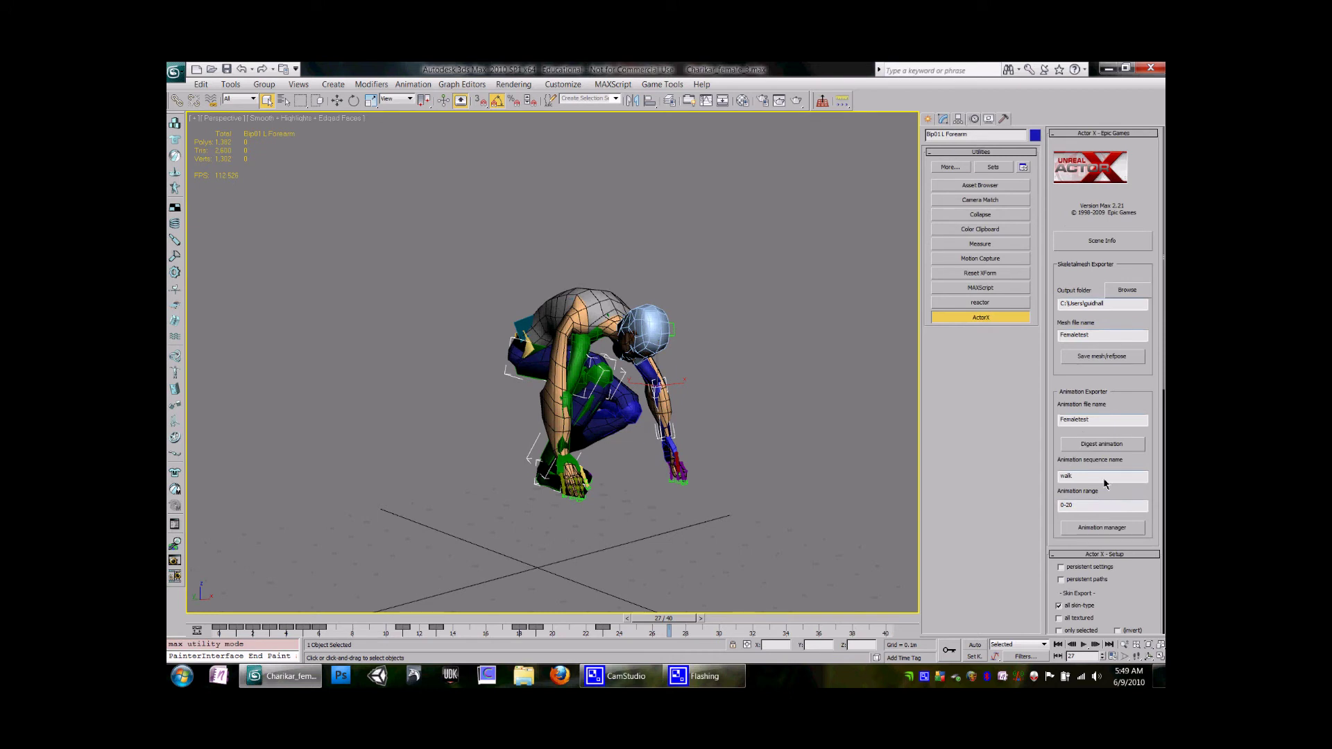
double_click(1077, 478)
drag(1071, 510, 1082, 514)
text(7)
click(1102, 445)
click(764, 409)
alt+middle_drag(625, 389, 598, 396)
alt+middle_drag(830, 445, 778, 485)
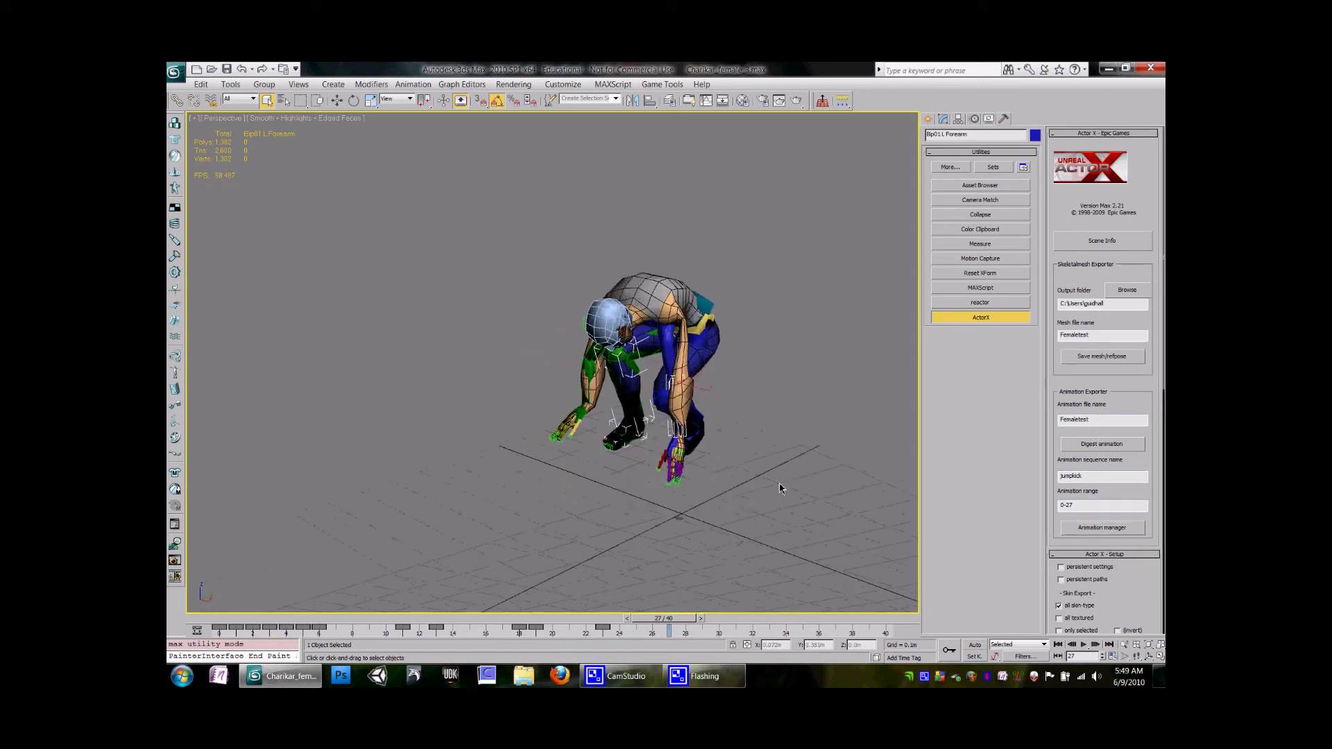
- Set the wave sequence's group name to femaletest in the ActorX Animation Manager
click(1099, 529)
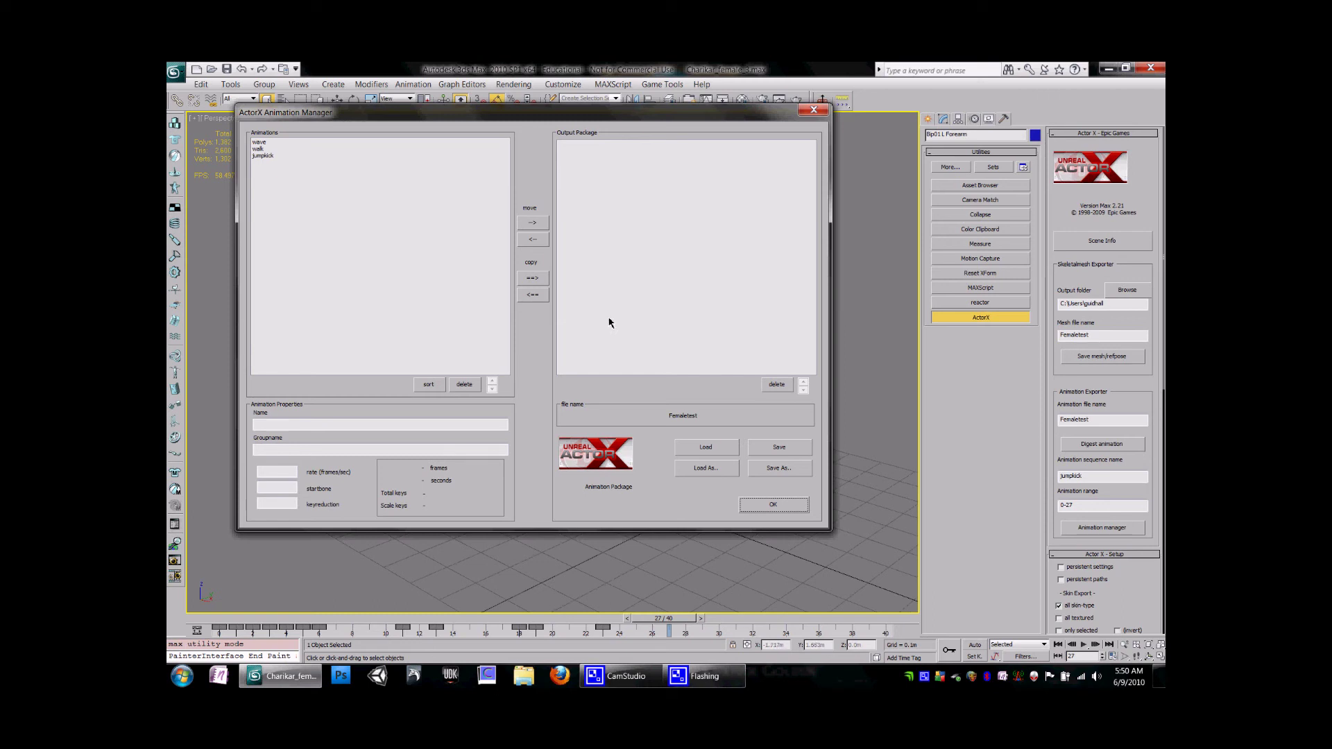
click(267, 143)
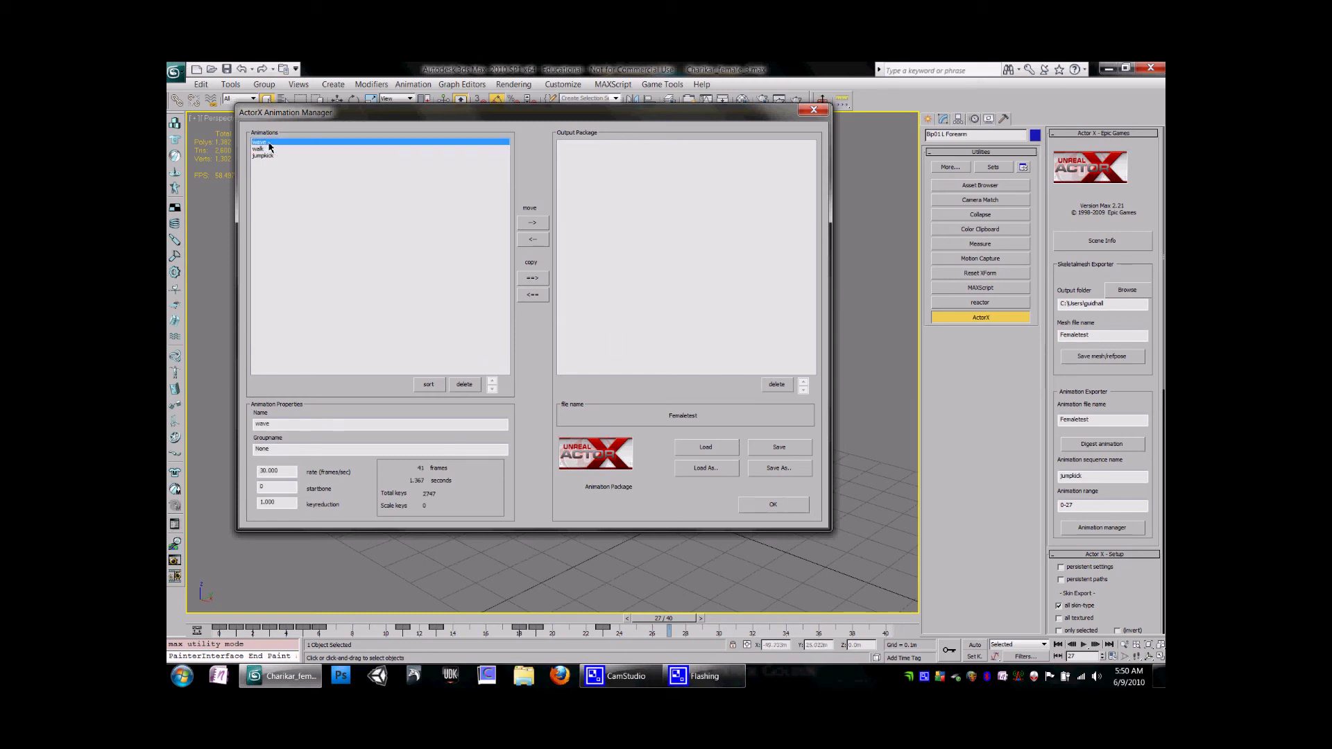
click(282, 448)
text(femaletest)
- Set the group name of the walk and jumpkick sequences to femaletest and check each one's properties
click(260, 148)
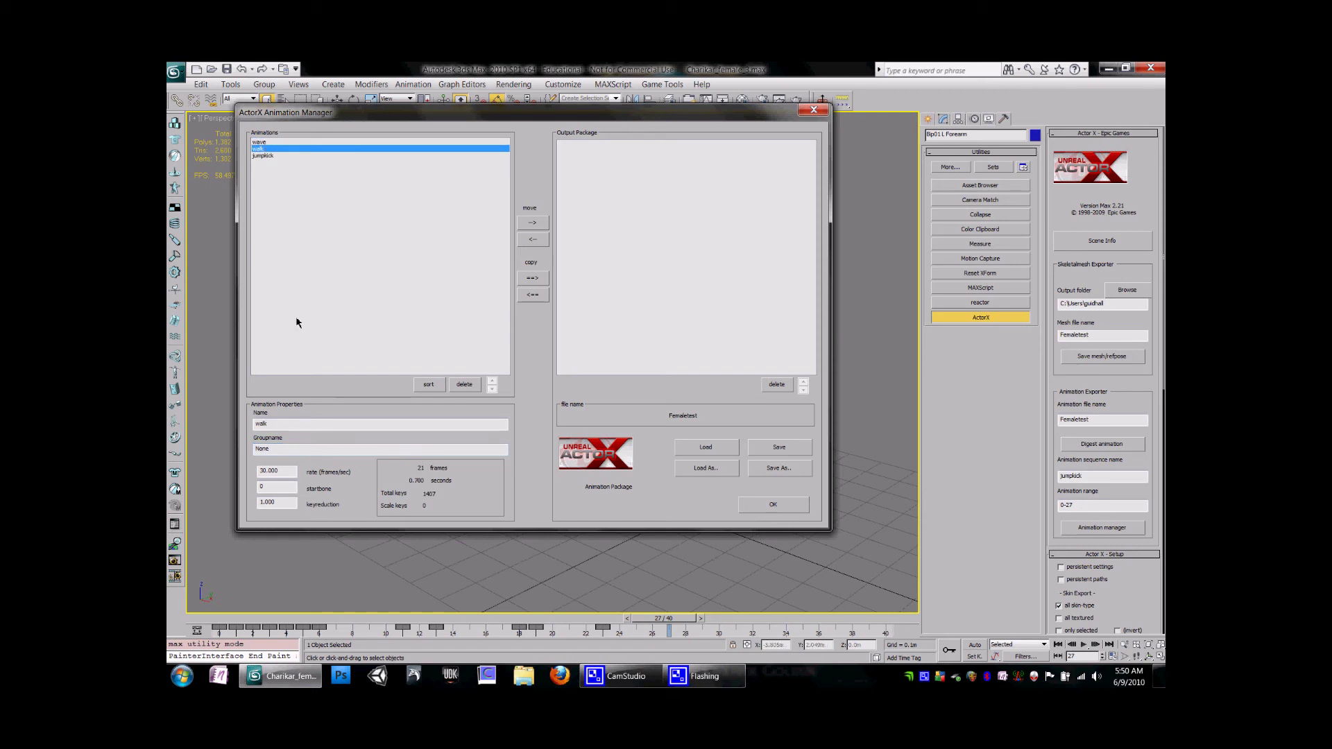
click(282, 450)
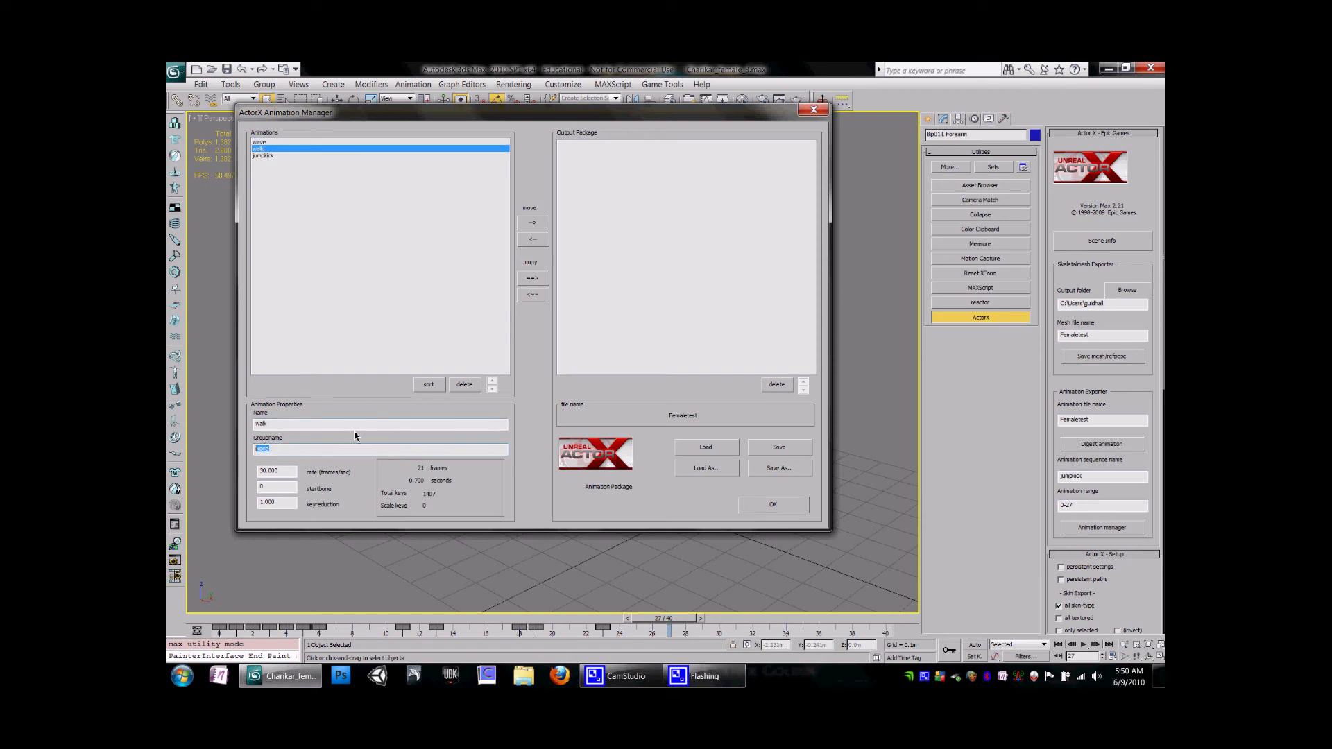
shift+click(270, 155)
click(275, 451)
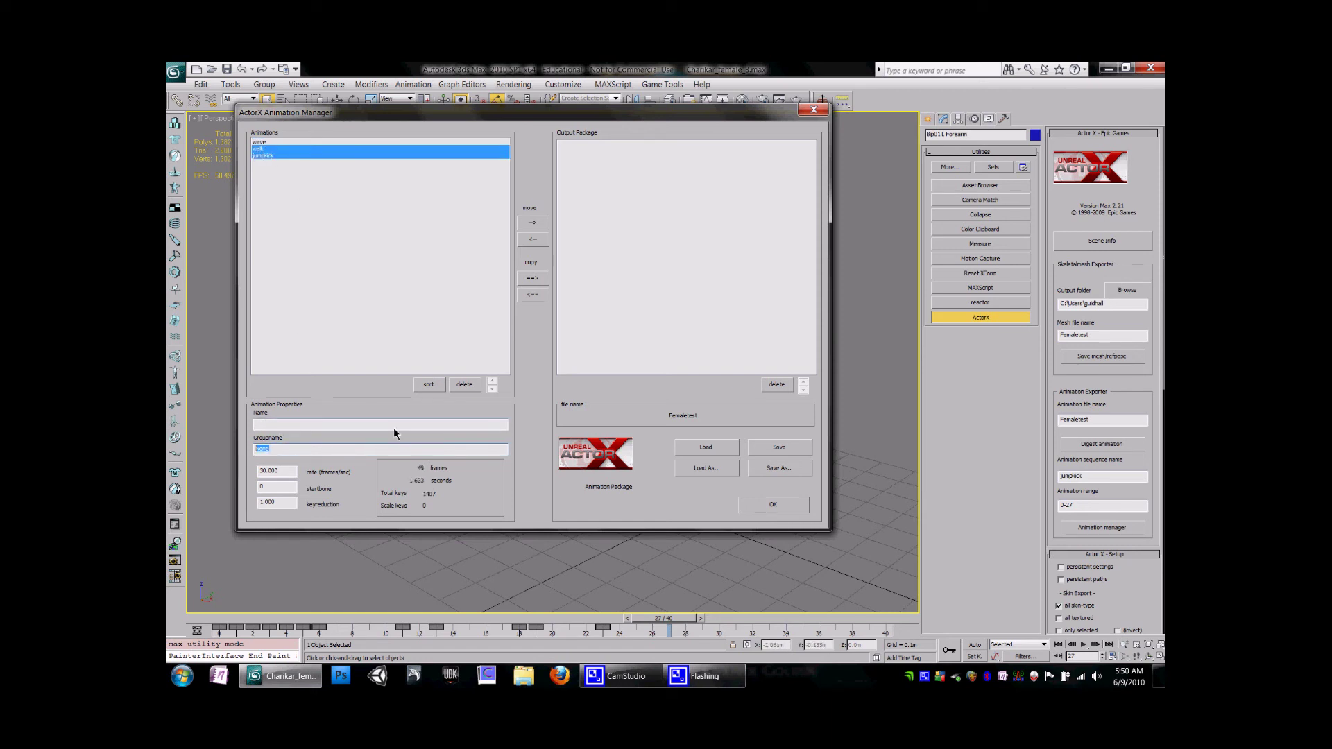
text(femaletest)
click(273, 156)
click(272, 148)
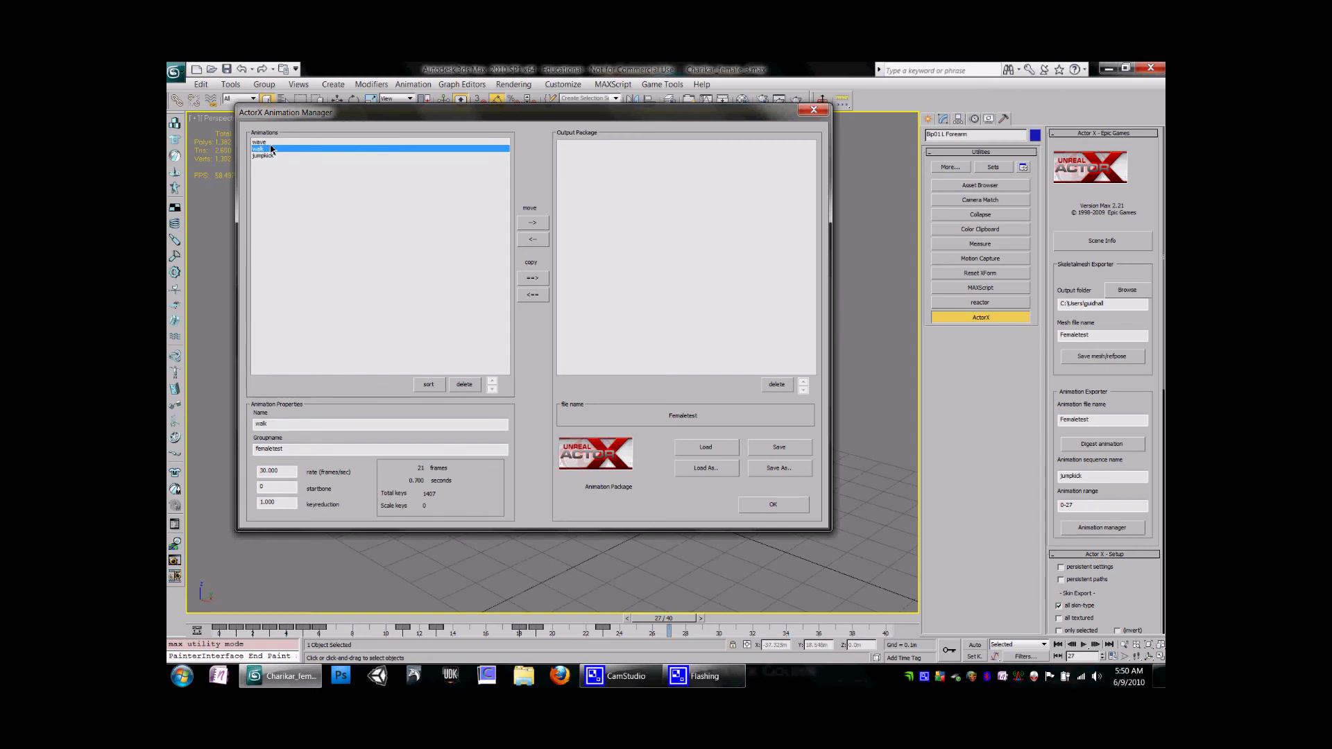
- Copy the wave, walk and jumpkick sequences from the animation list into the output package
click(270, 141)
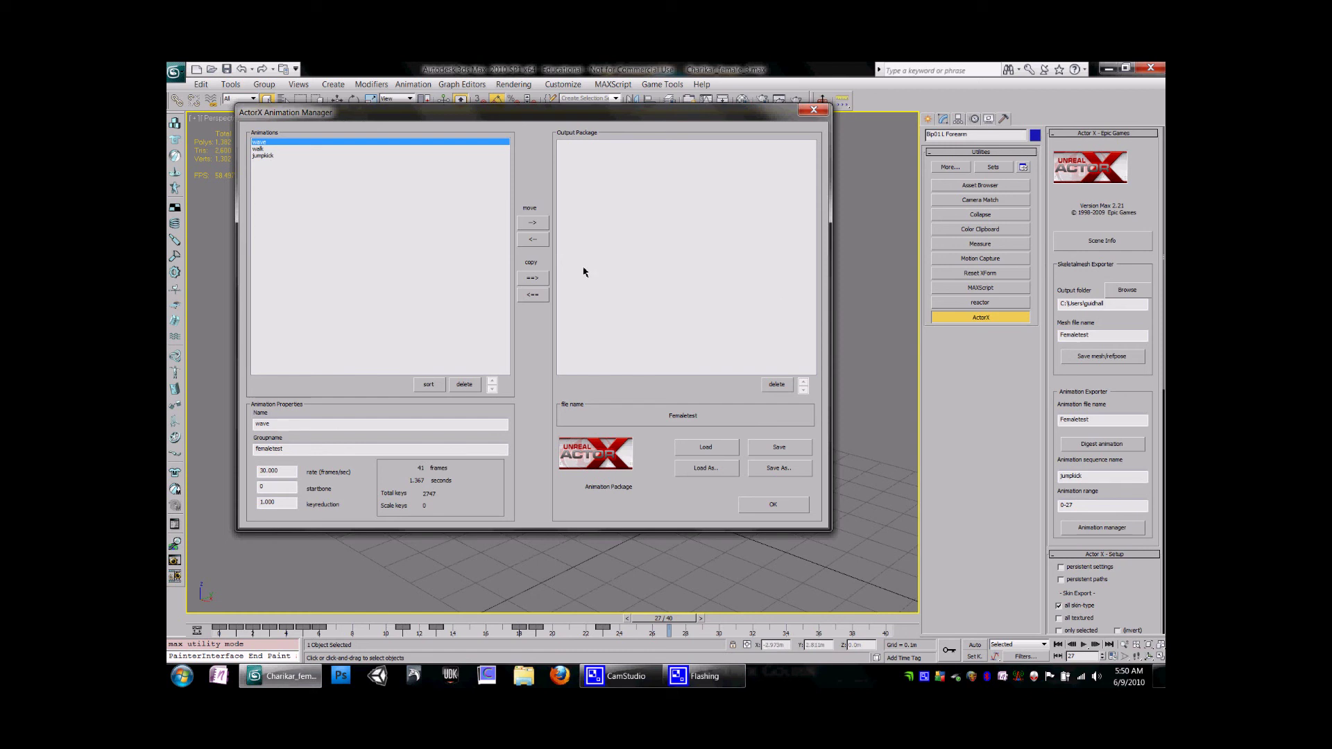
shift+click(273, 156)
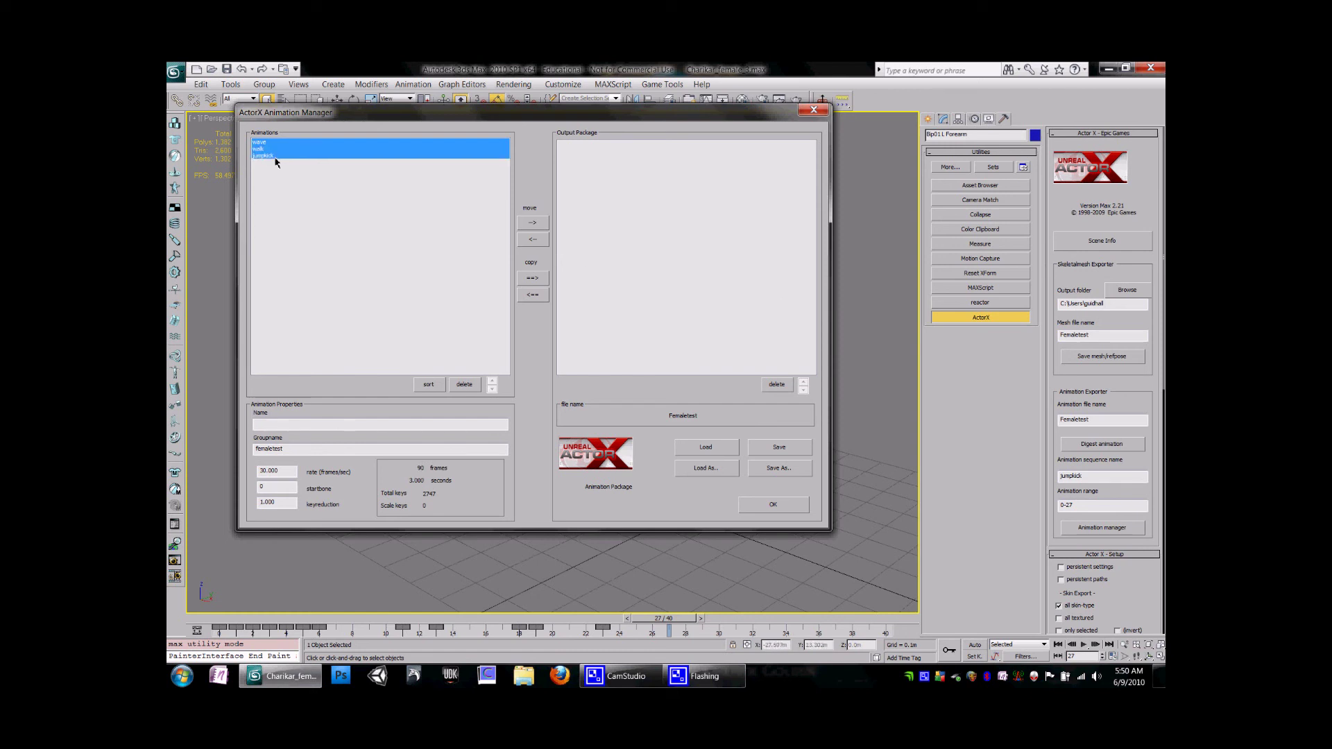
click(534, 279)
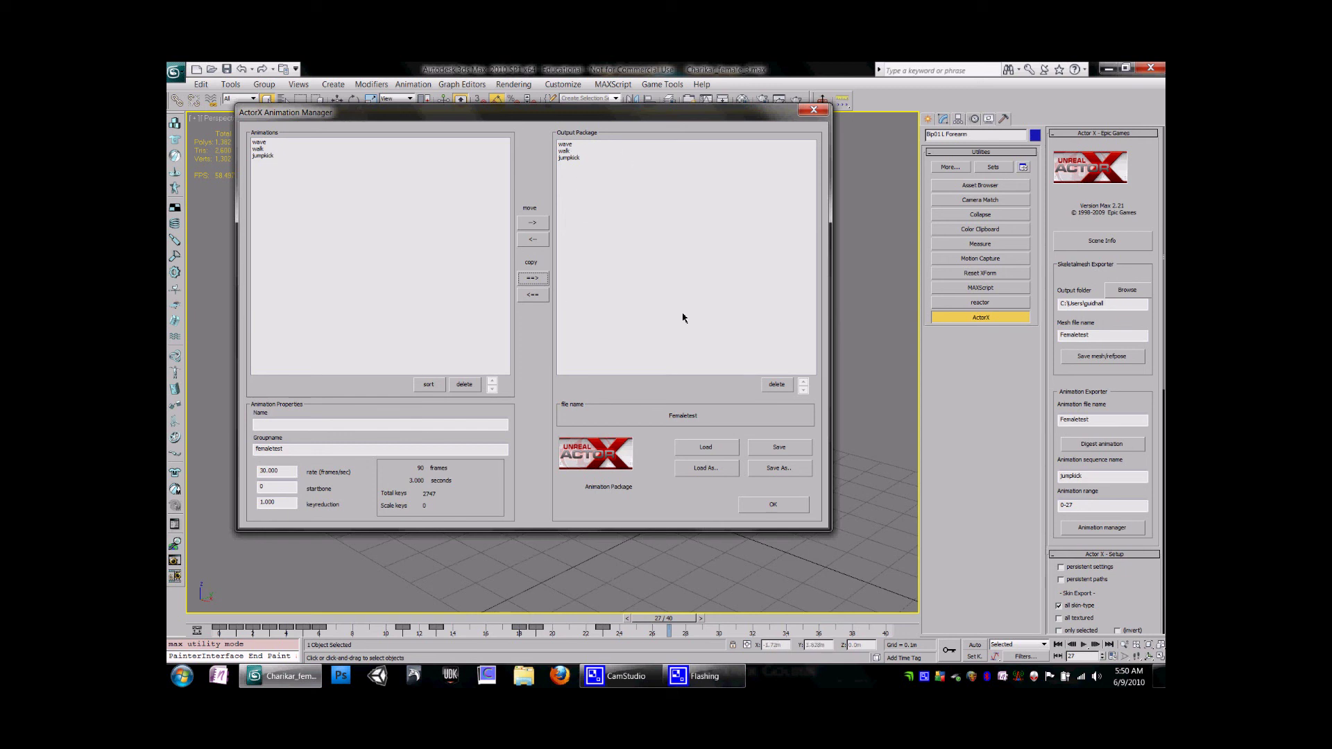
- Save the output package to the Desktop over the existing Femaletest.psa and close the ActorX Animation Manager
click(780, 475)
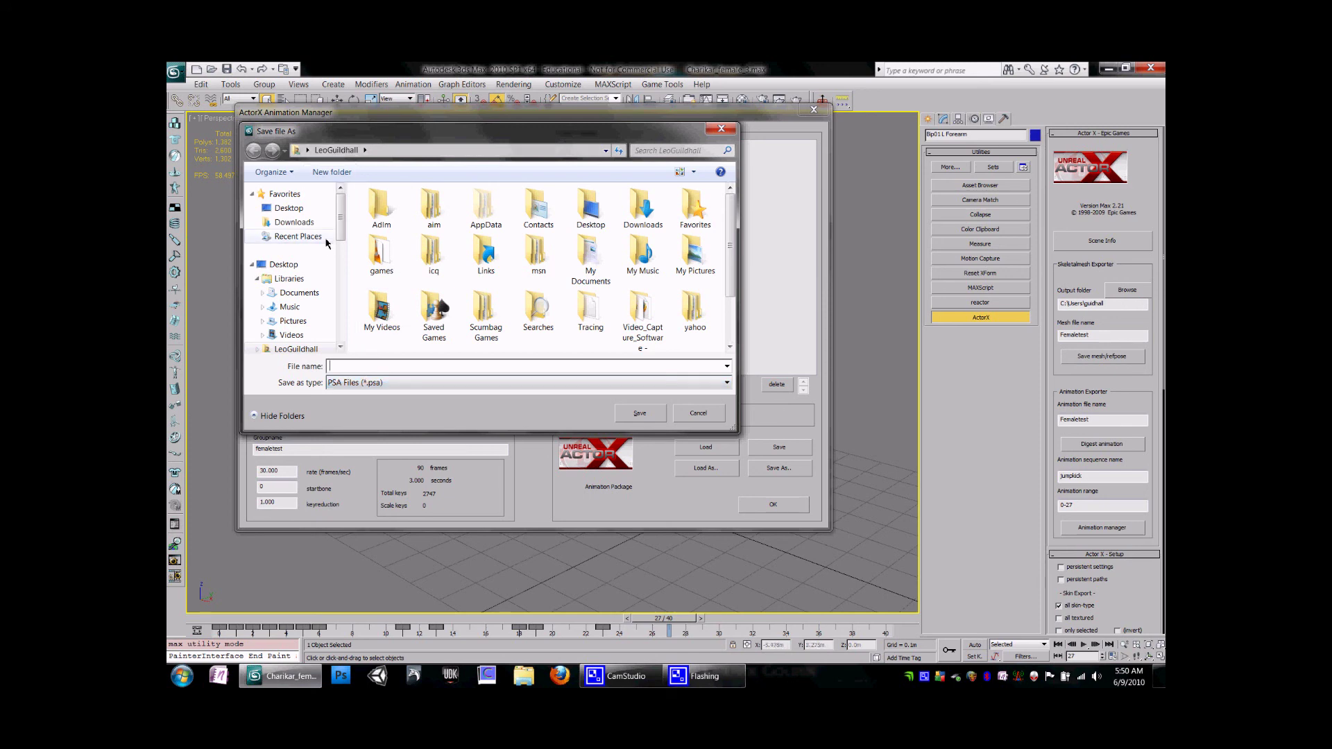
click(280, 266)
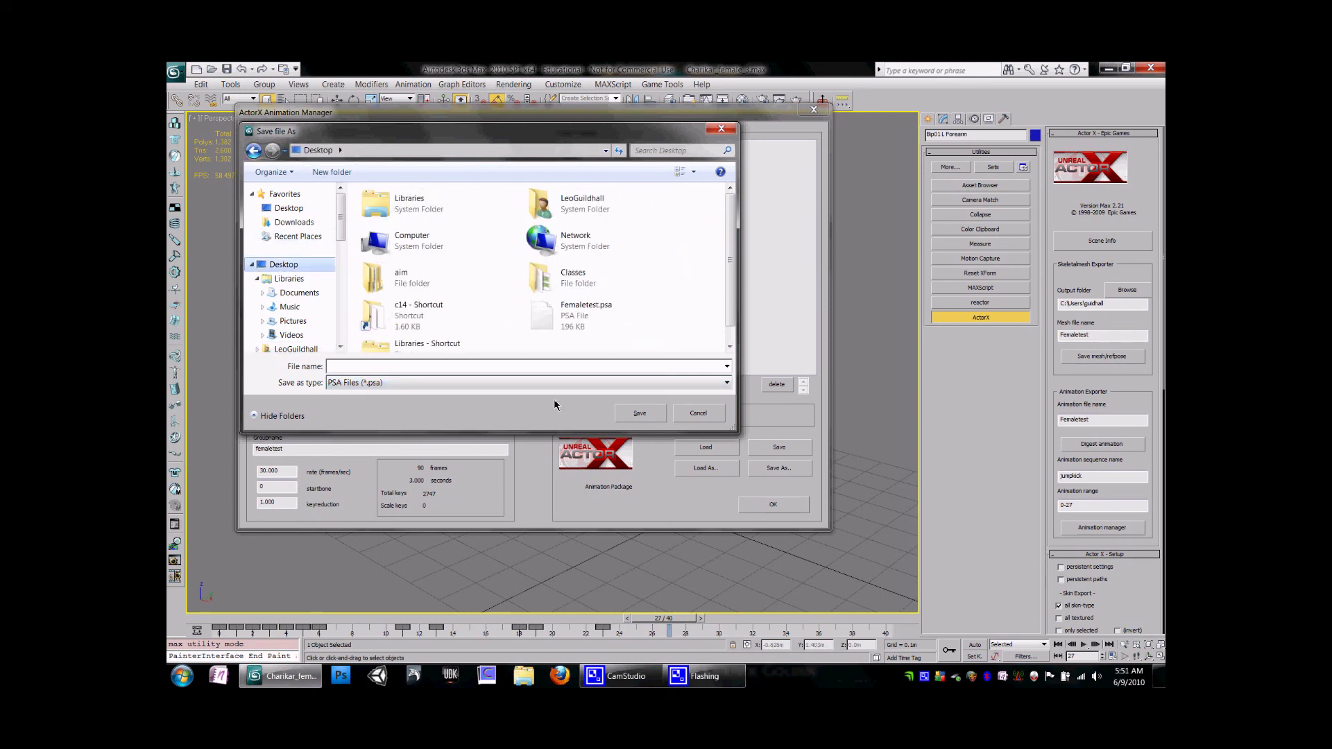
click(367, 366)
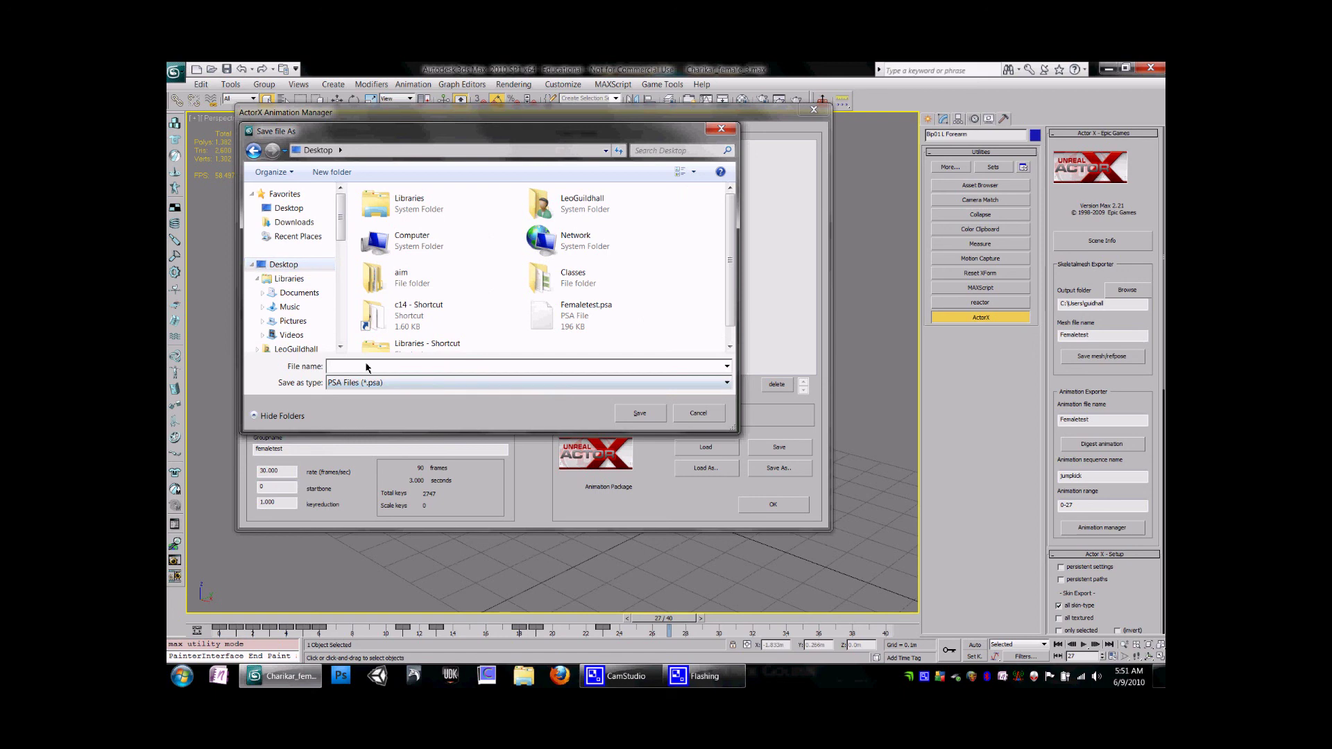
text(fe)
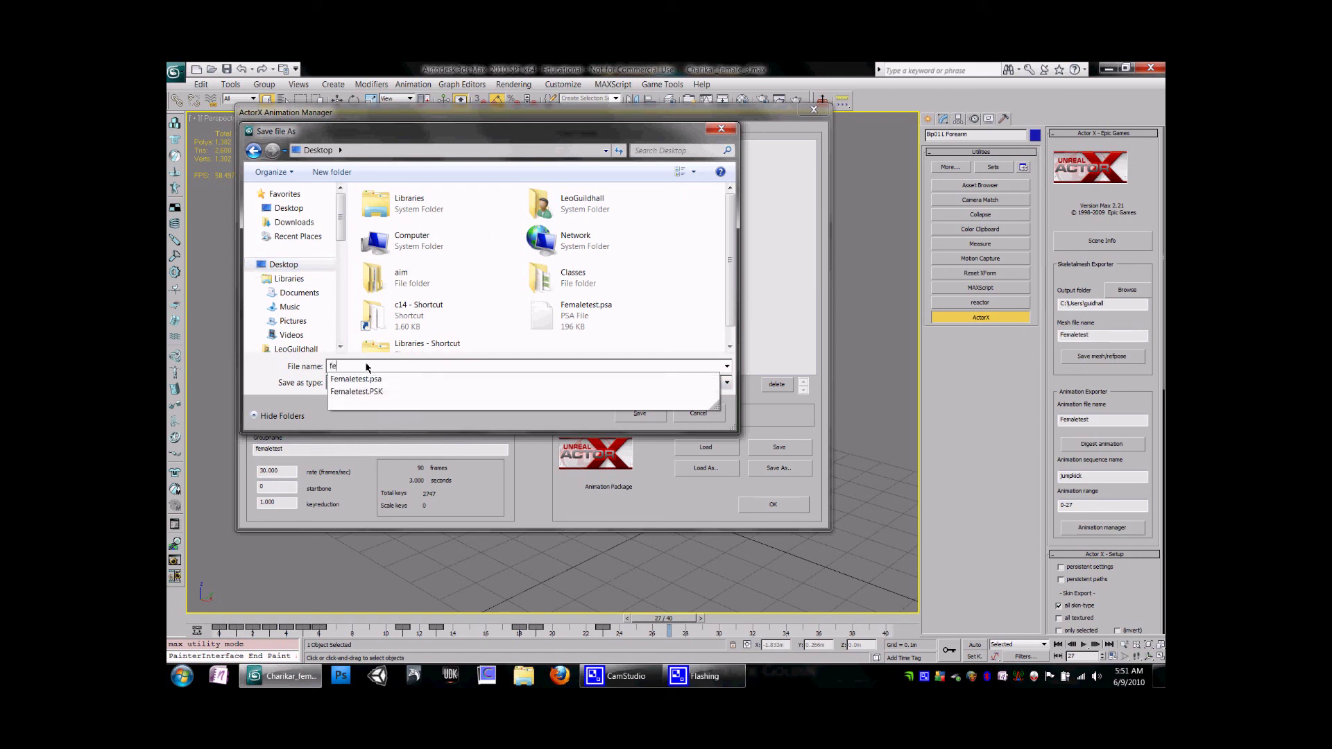
text(mletest)
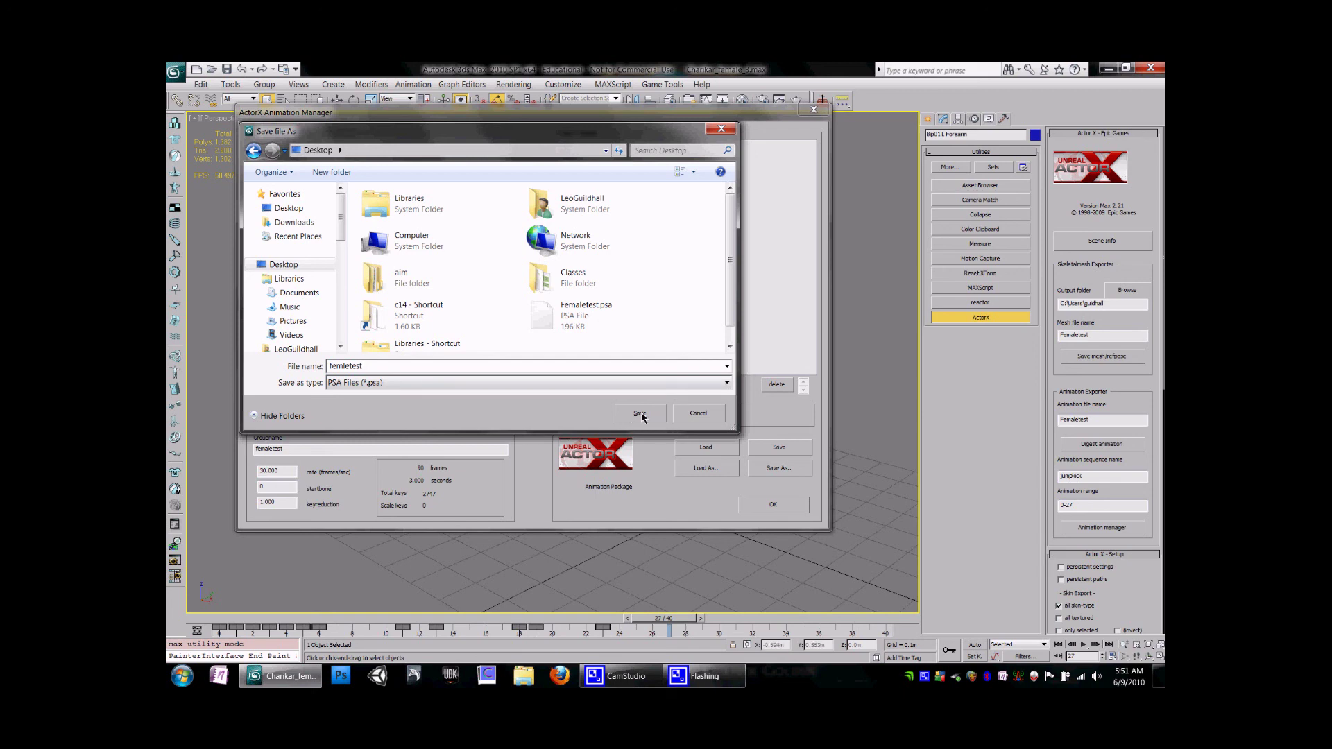
click(552, 318)
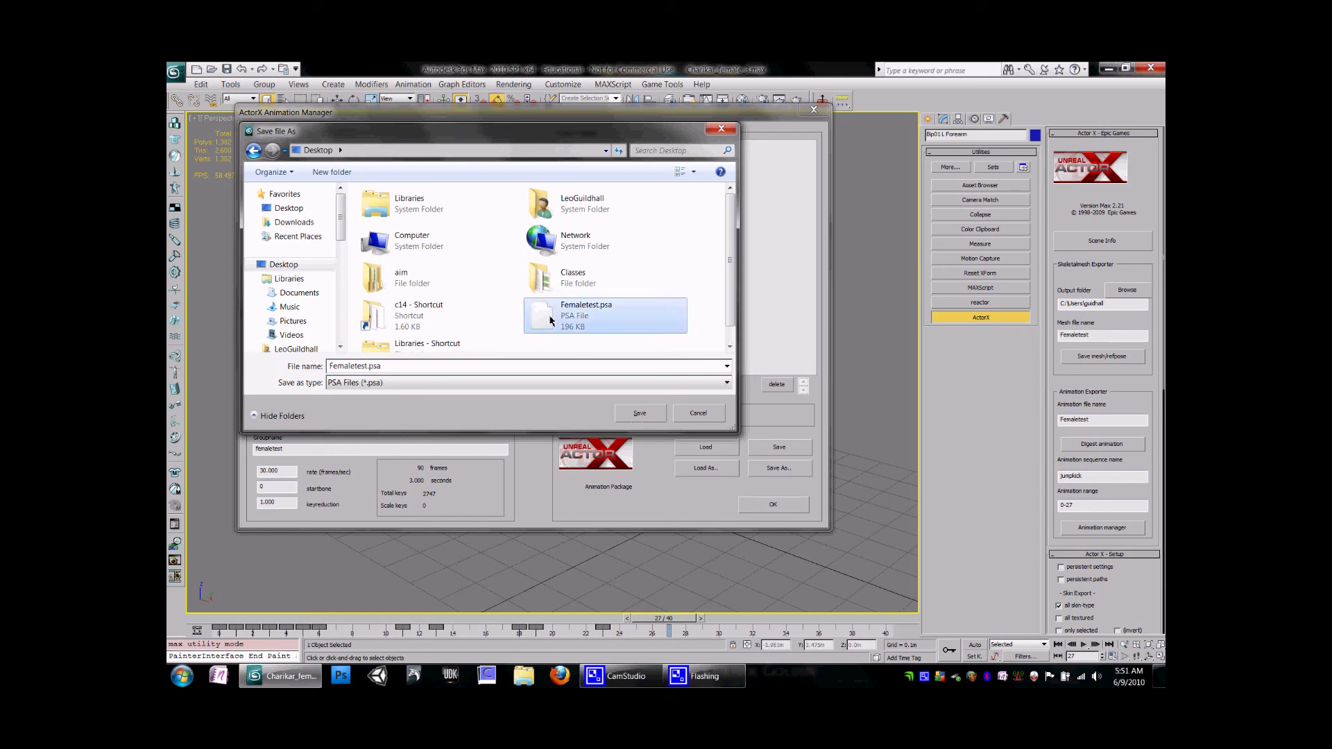
click(638, 414)
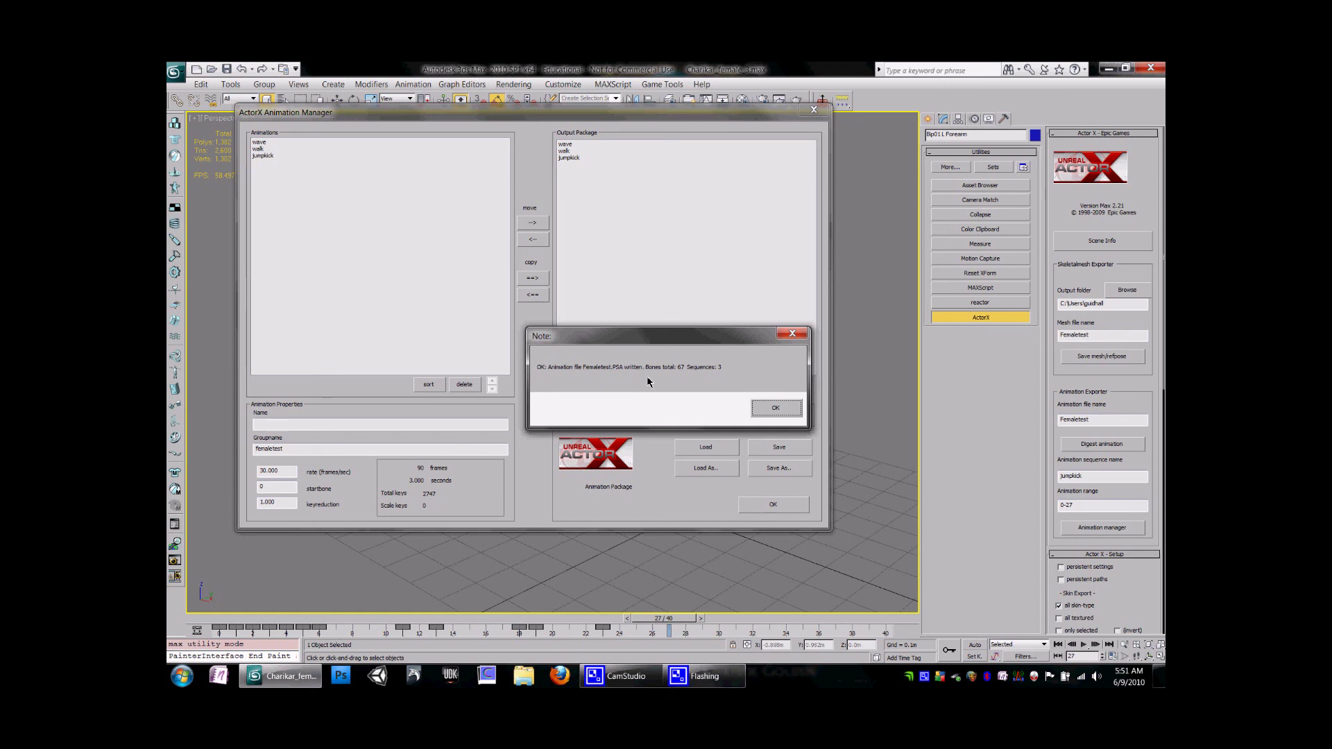
click(776, 409)
click(774, 505)
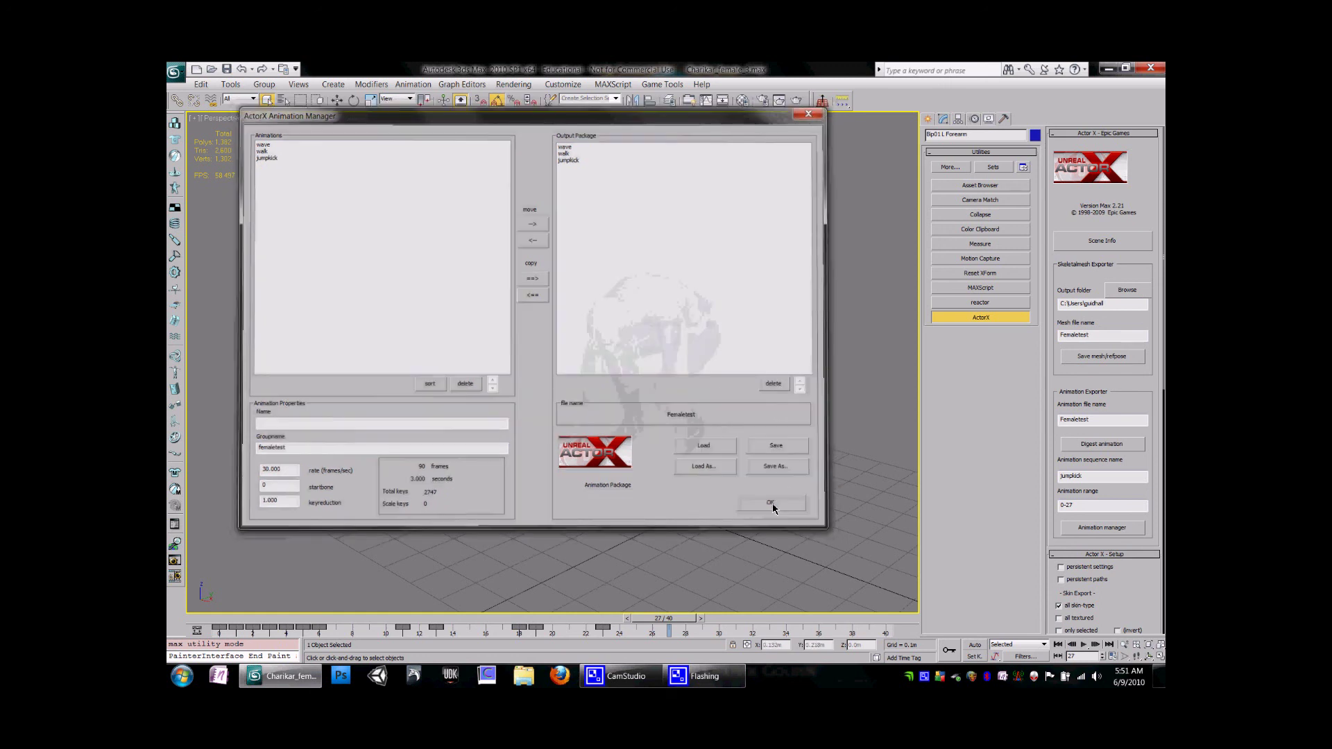